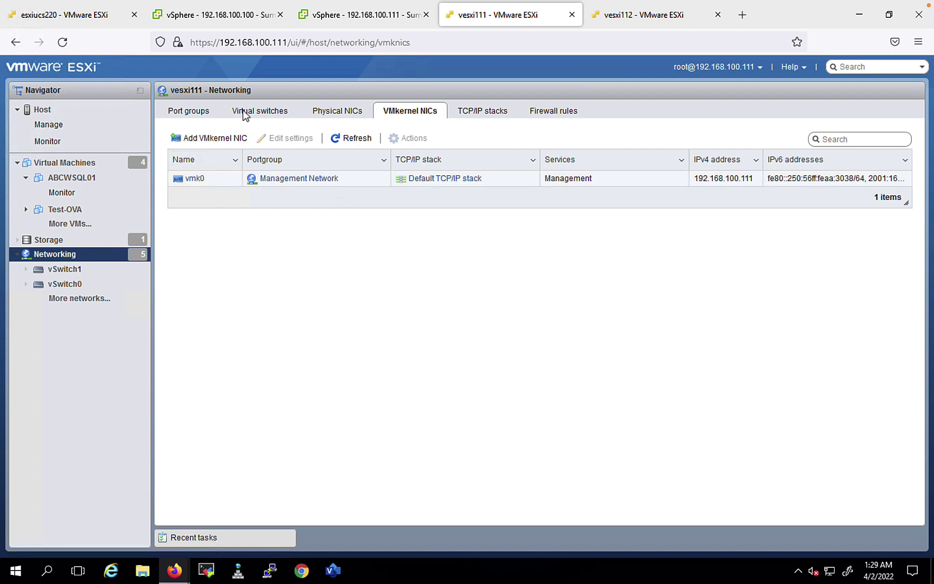
Open vSwitch0 on host vesxi111 and examine its topology down to the Management Network port group
click(260, 111)
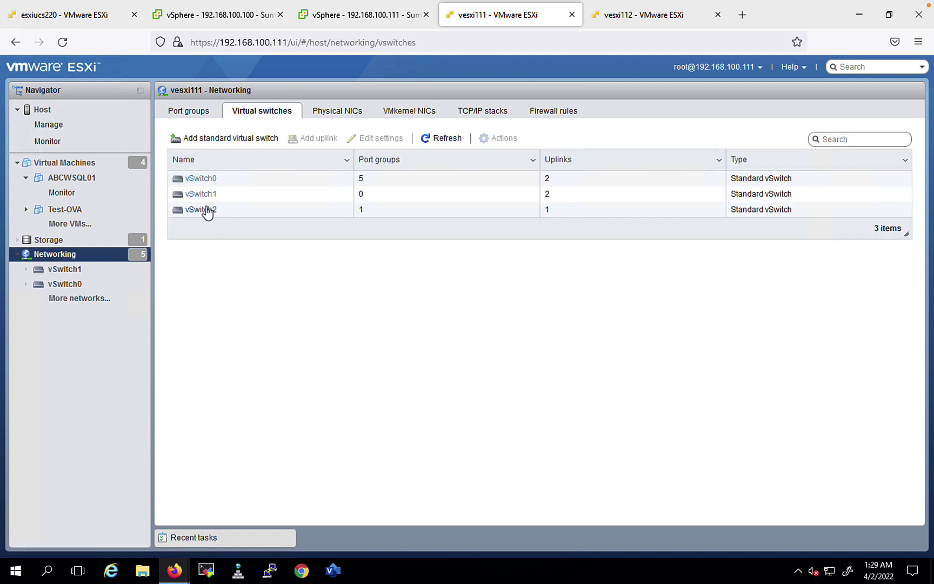
click(203, 182)
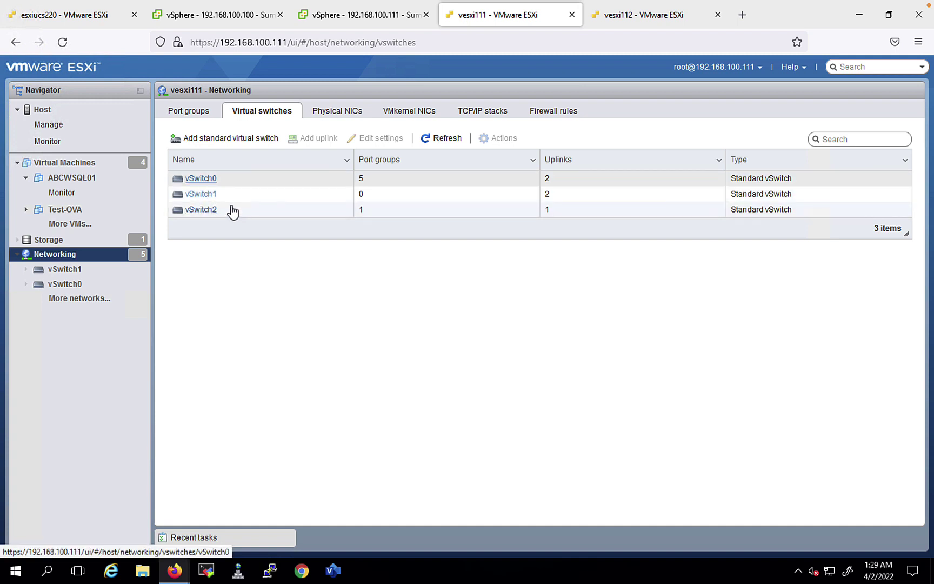
click(209, 211)
click(211, 196)
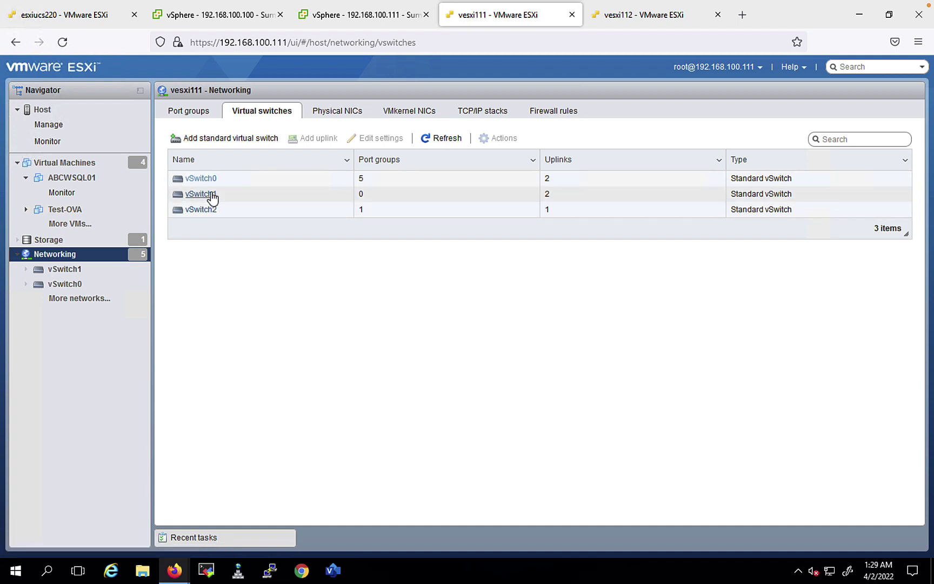
click(210, 182)
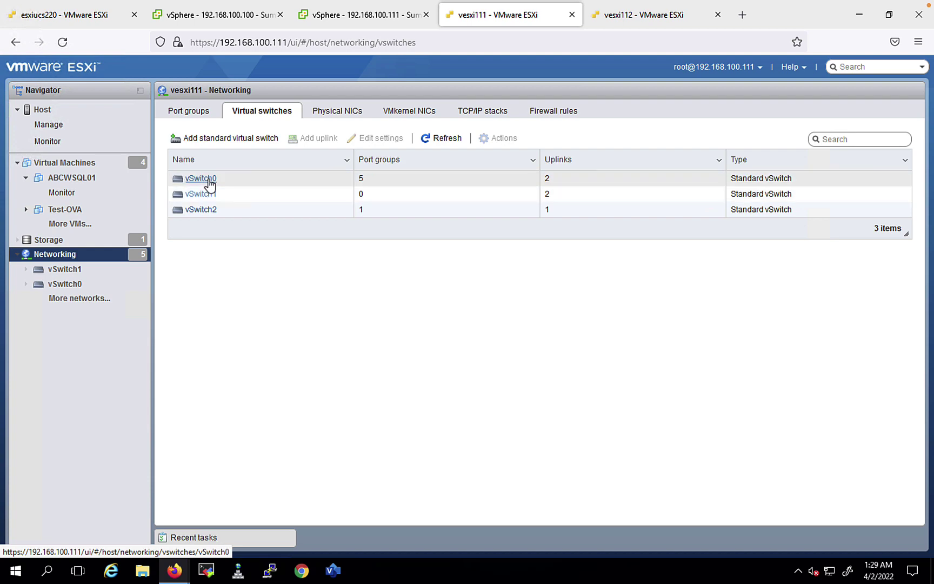
click(210, 183)
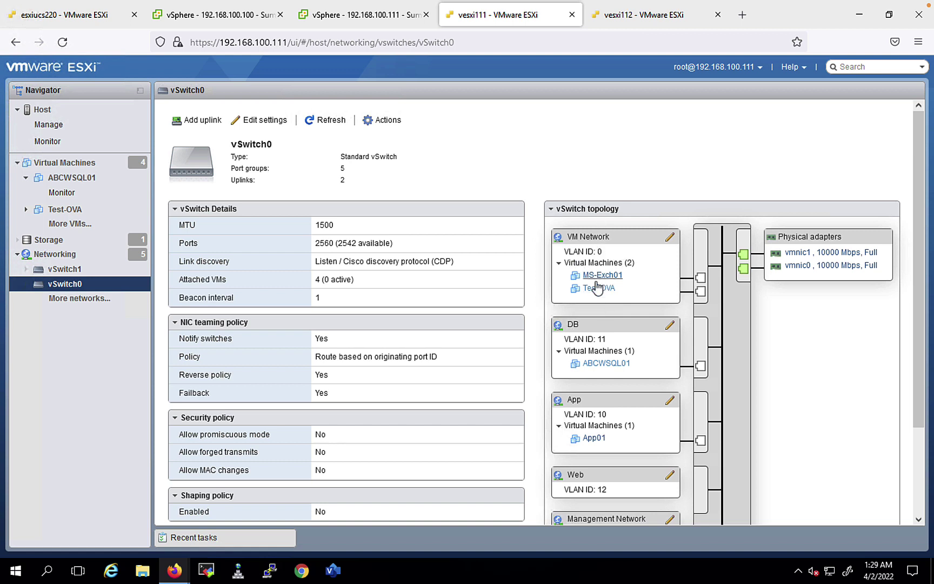
scroll(635, 383, down, 3)
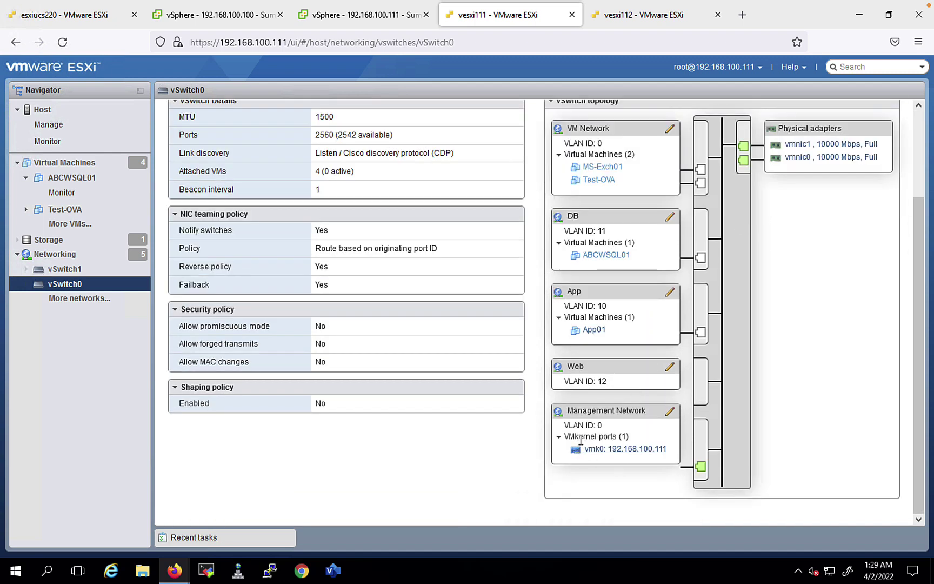
triple_click(607, 413)
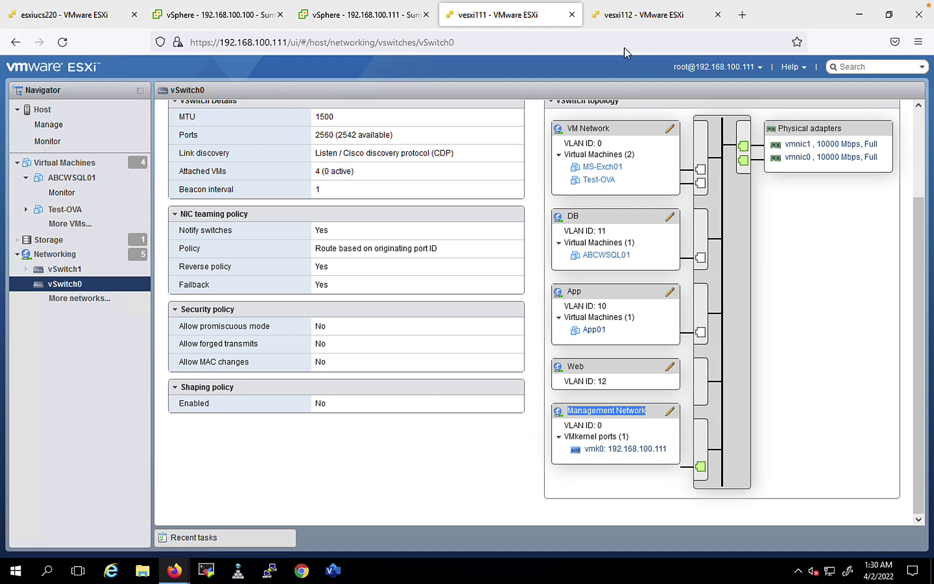
Switch to host vesxi112 and examine the topology of its vSwitch0
click(618, 19)
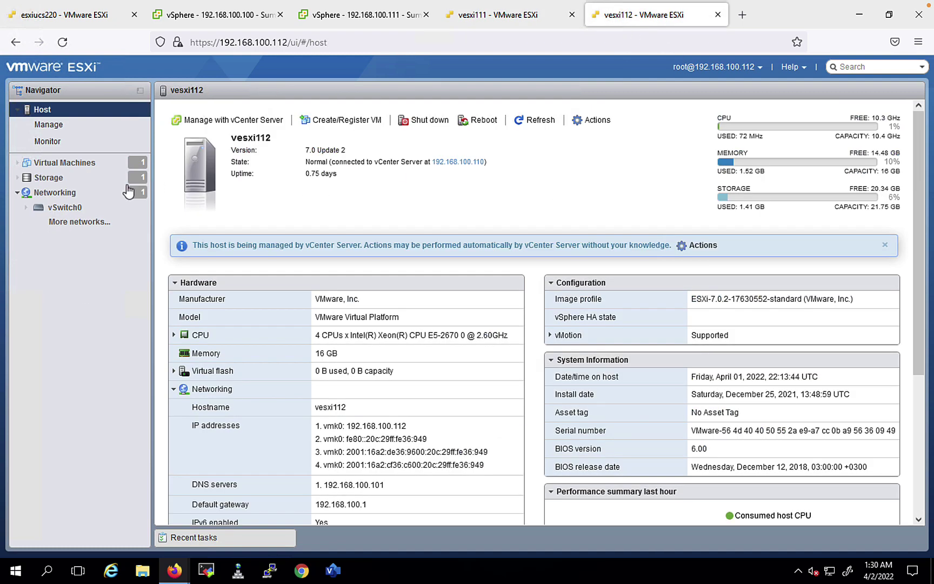
click(45, 193)
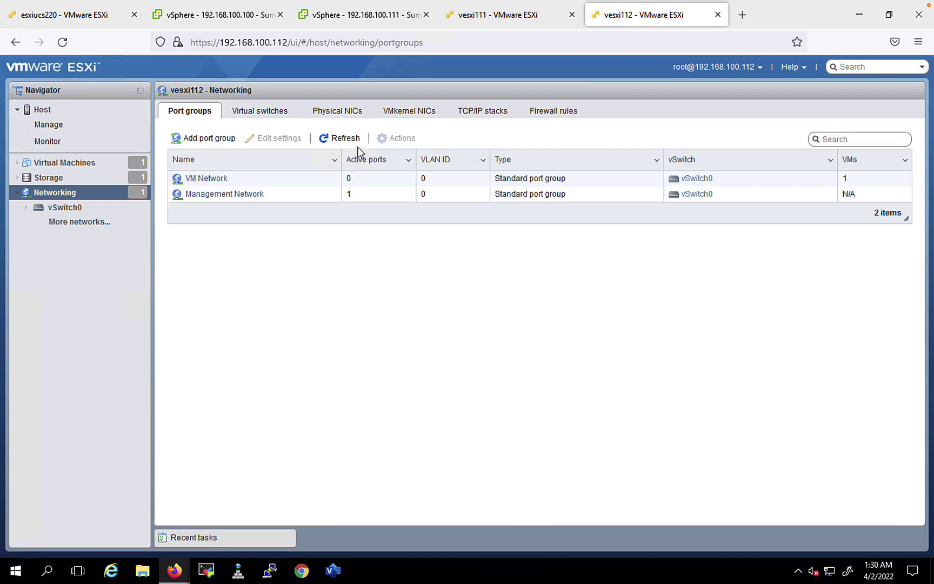
click(398, 110)
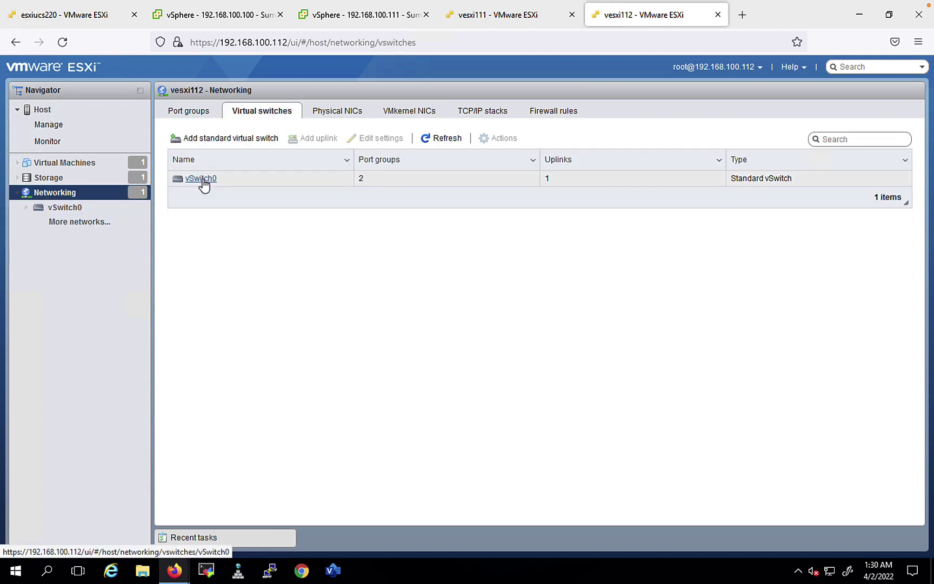
click(201, 181)
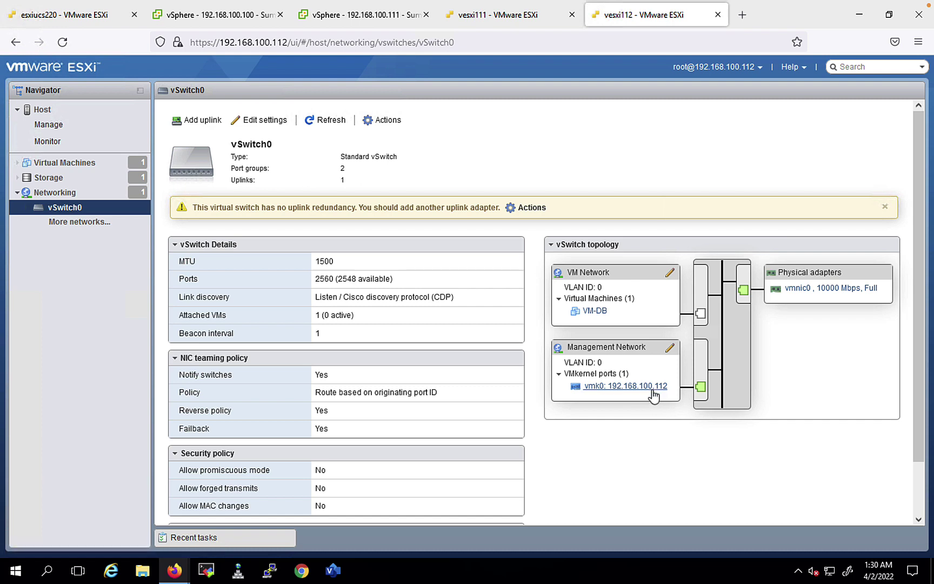
Switch to the vSphere Client and review the VMkernel adapters of hosts 192.168.100.111 and 192.168.100.112
click(363, 15)
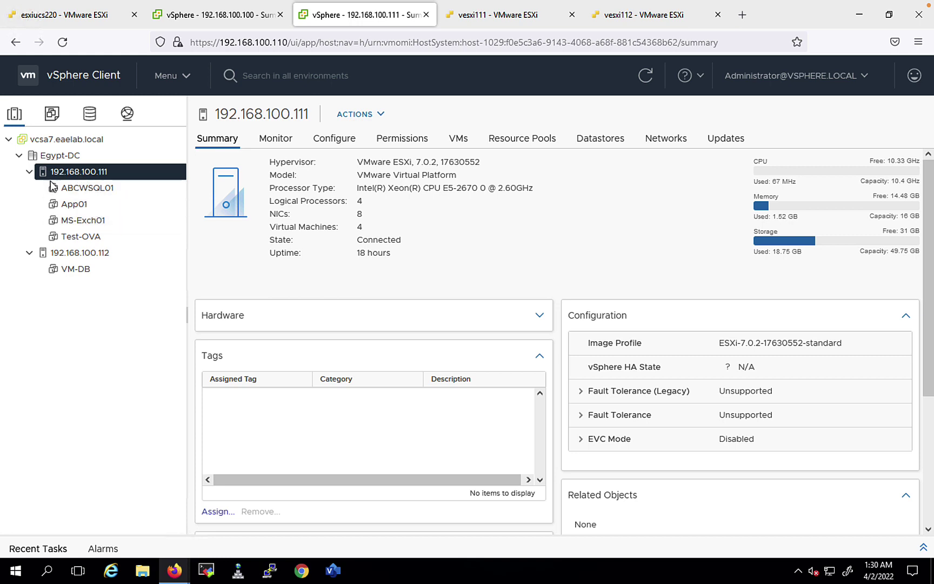
click(341, 143)
click(254, 172)
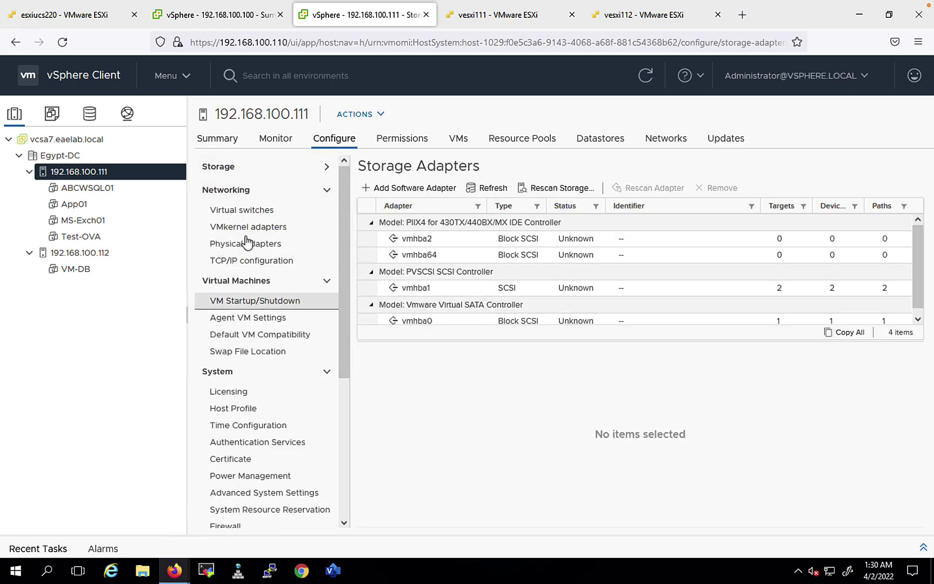
click(245, 230)
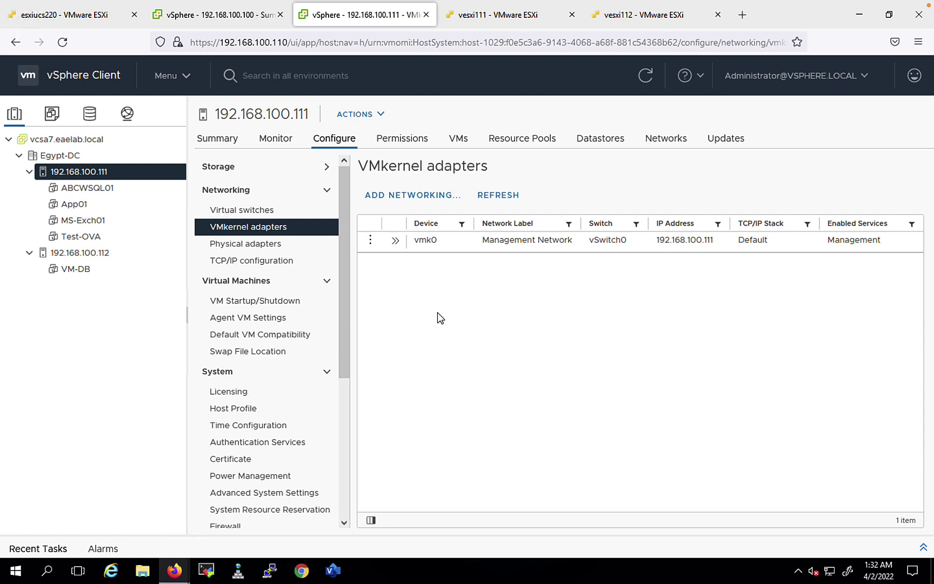
click(69, 255)
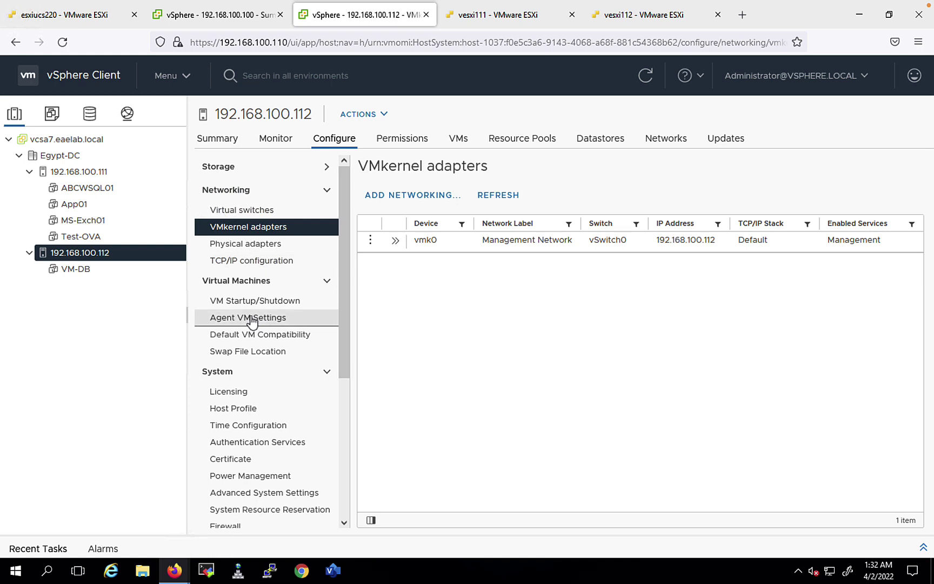
click(73, 173)
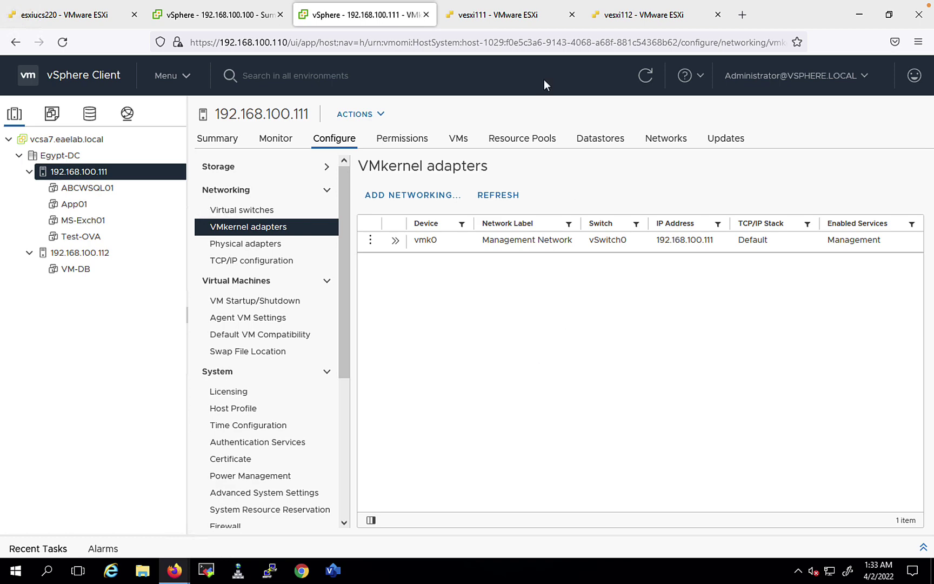
Switch to the vesxi111 host client, start adding a VMkernel NIC and name its new port group vSAN-Port
click(493, 14)
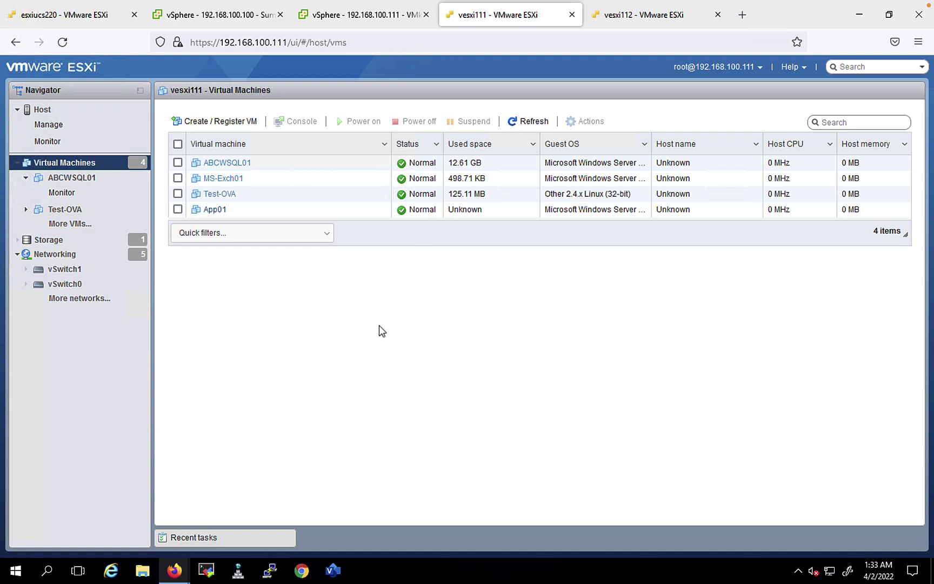
click(74, 257)
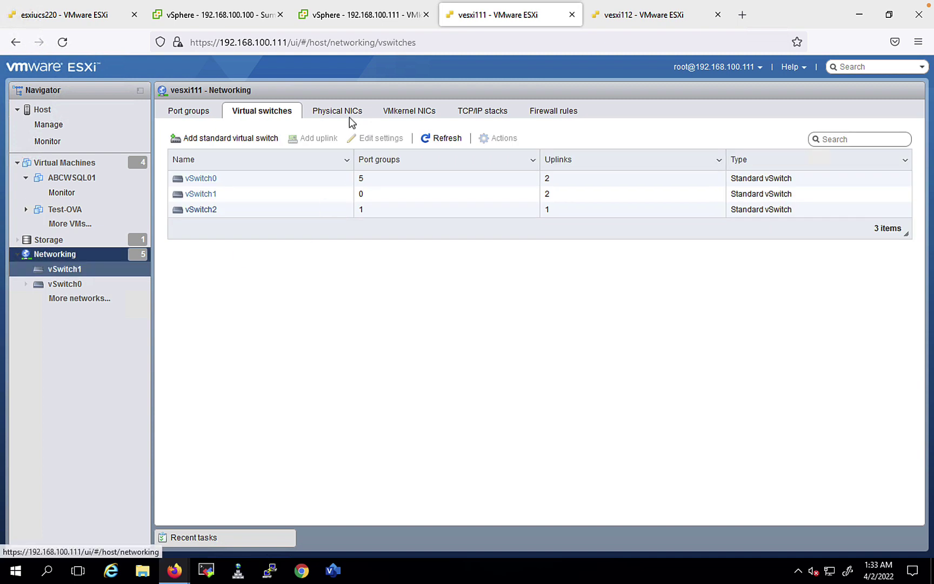
click(406, 112)
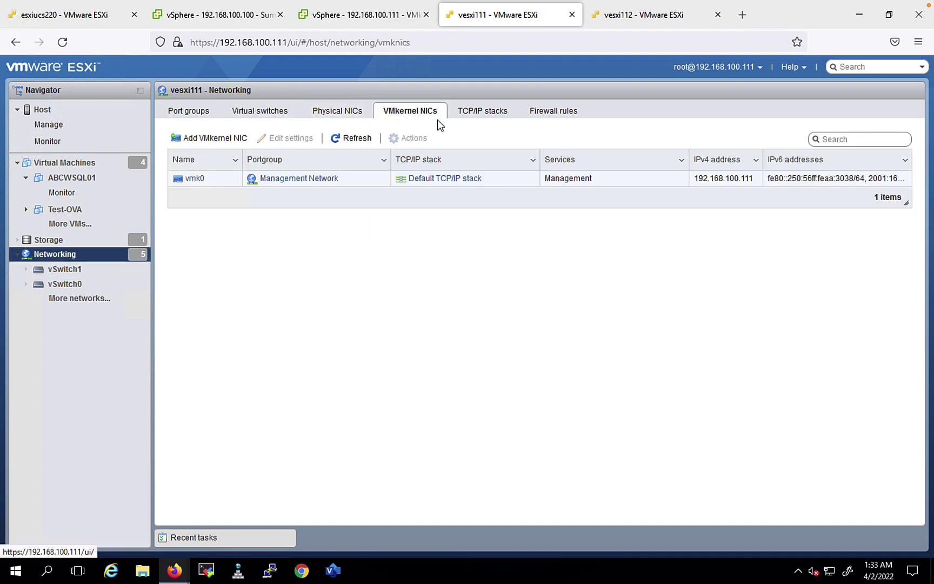
click(210, 139)
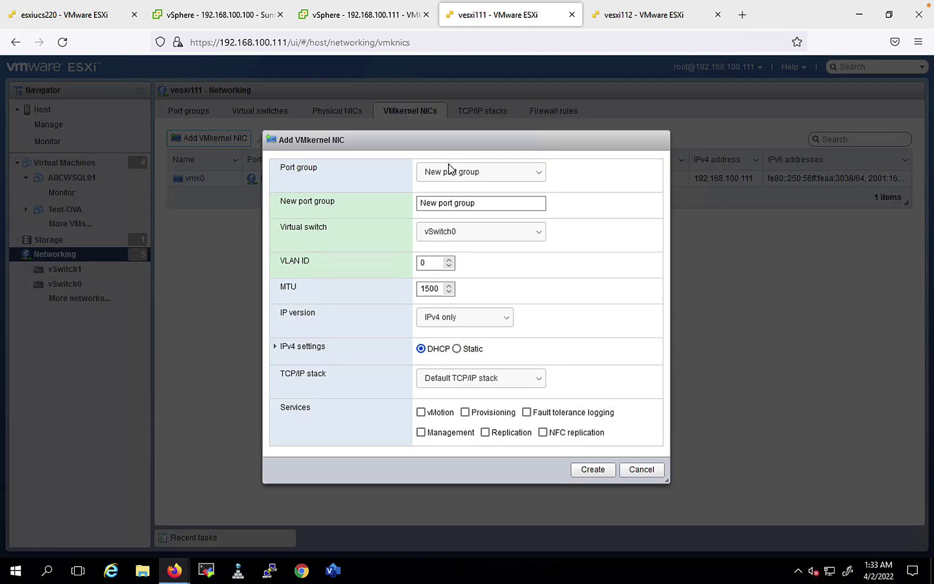
click(321, 211)
click(514, 203)
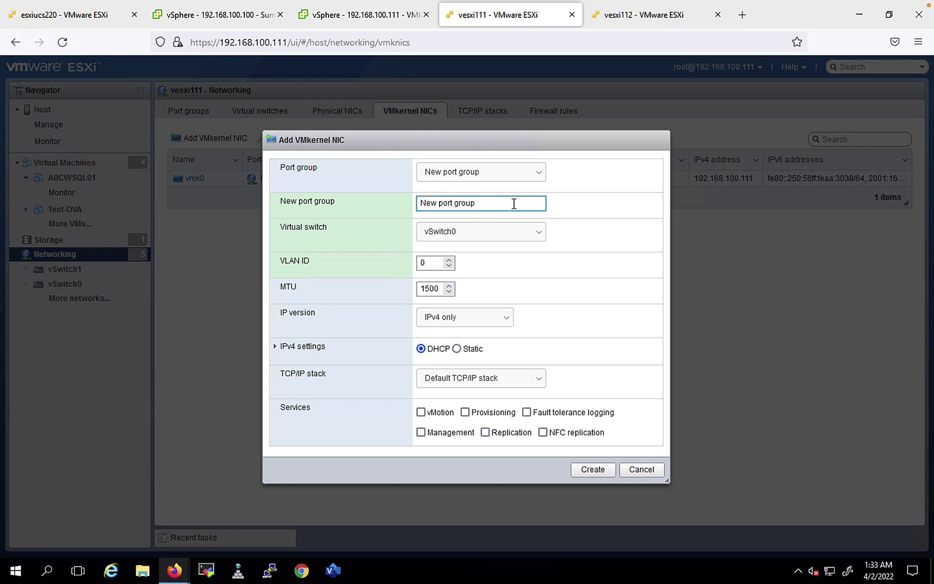
click(480, 199)
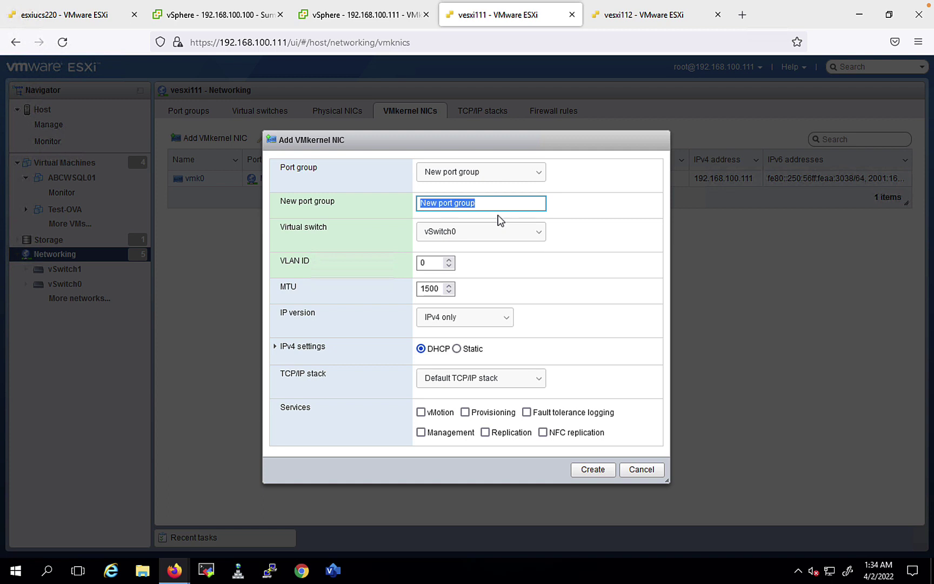
text(vSAN)
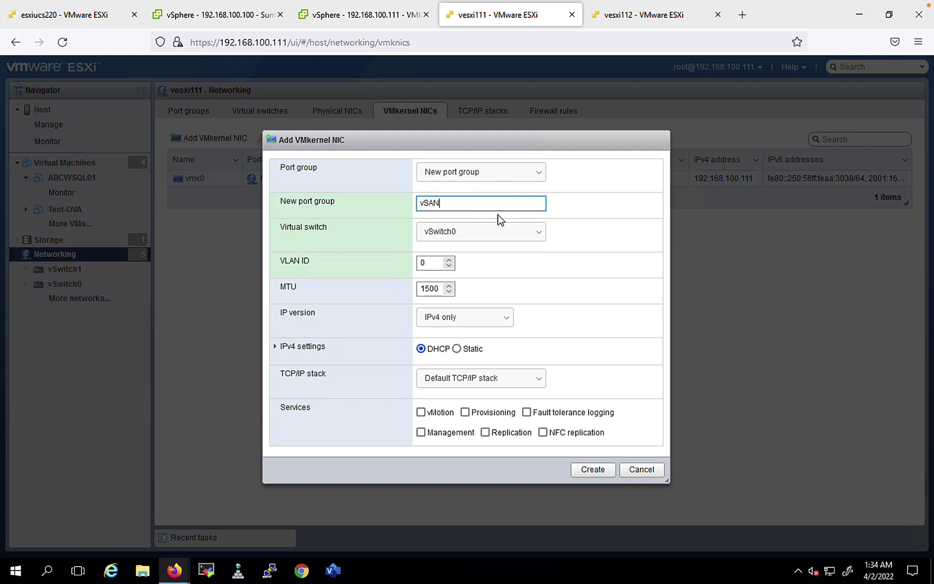
text(-Port)
Select vSwitch0 as the virtual switch and IPv4 only as the IP version for the VMkernel NIC
click(477, 236)
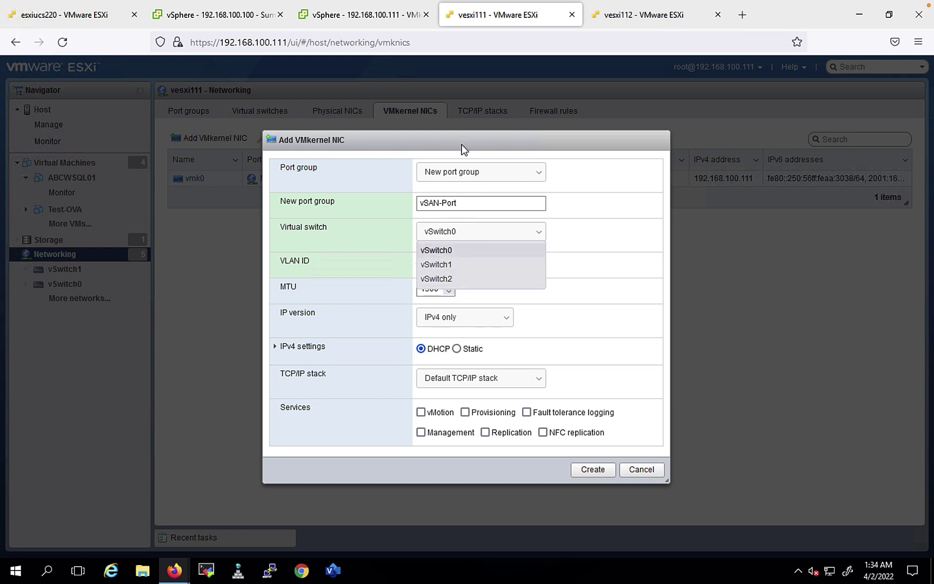
click(462, 250)
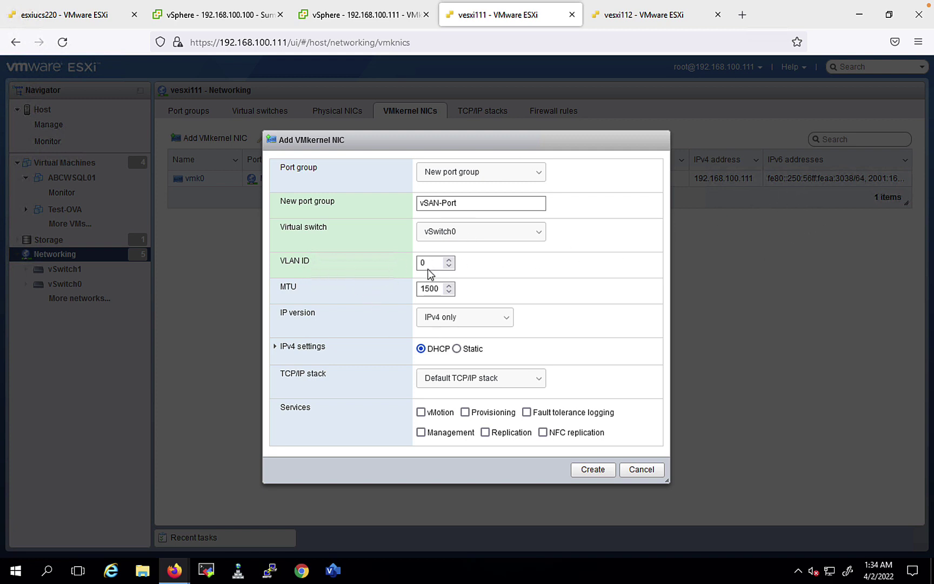
click(317, 264)
click(476, 323)
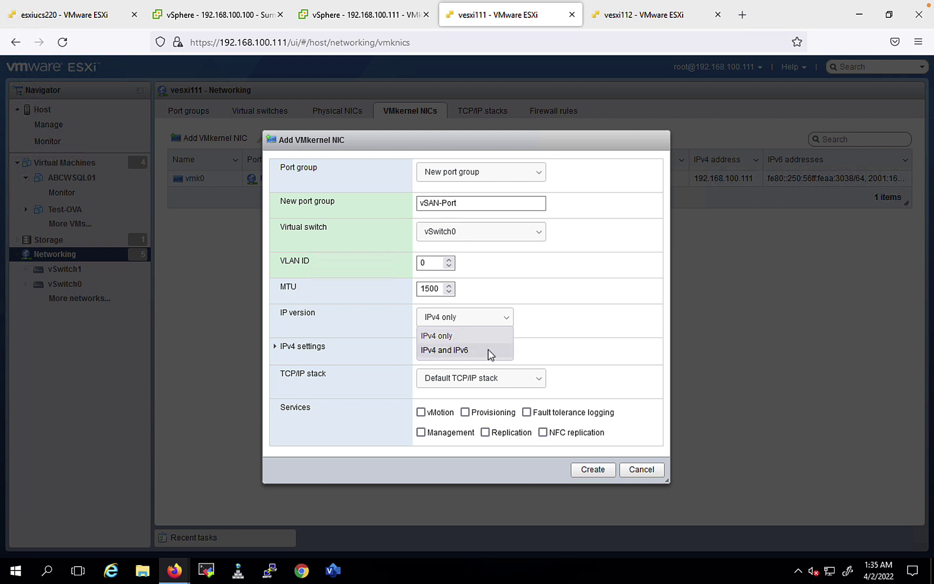
click(437, 336)
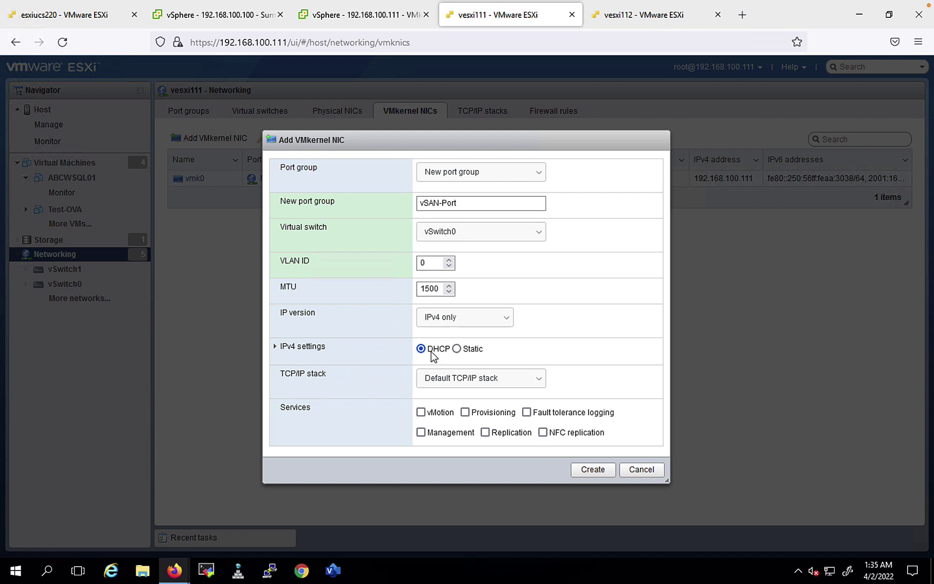
Give the VMkernel NIC a static IPv4 configuration with address 10.10.10.111 and subnet mask 255.255.255.0
click(458, 351)
click(428, 362)
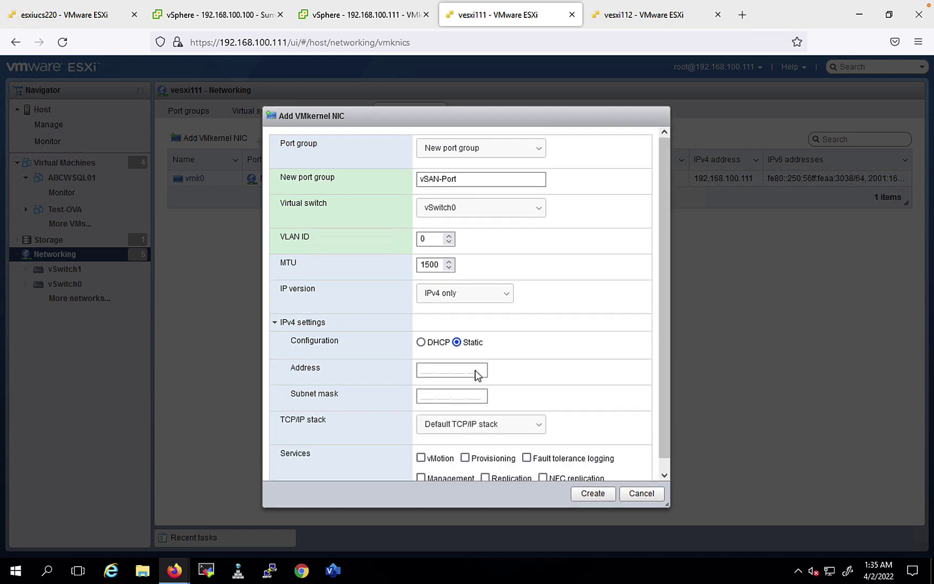
click(437, 372)
scroll(486, 342, down, 1)
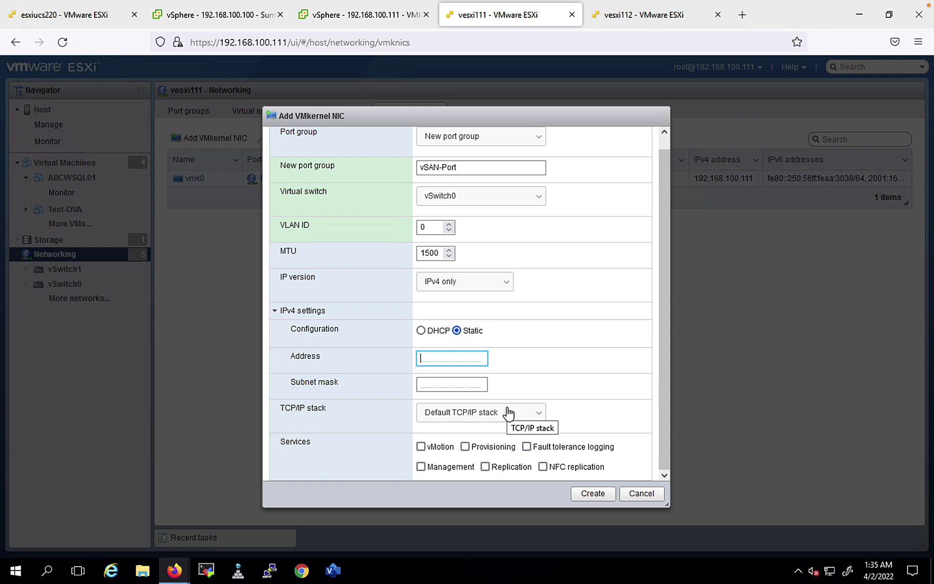
text(10.10.10.111)
key(Tab)
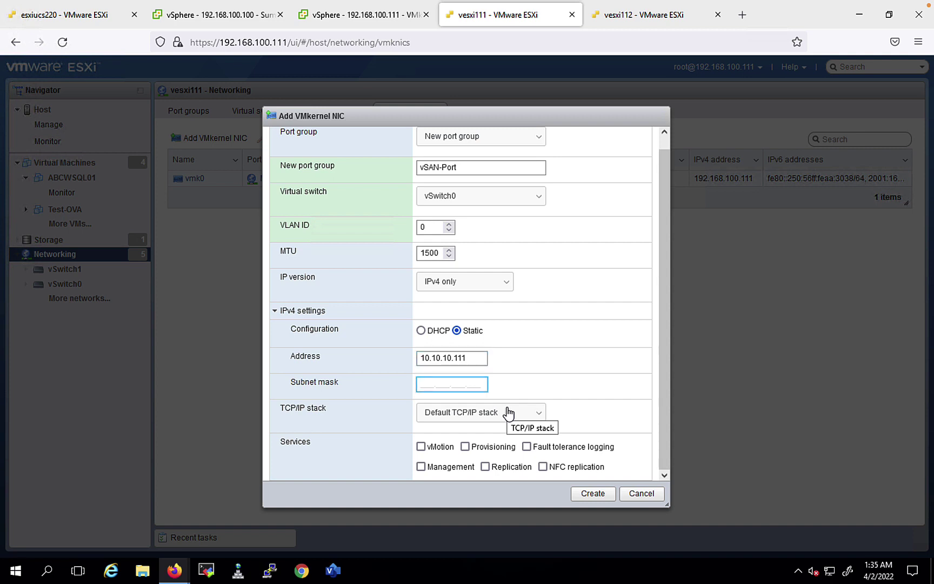
text(255.255.255.0)
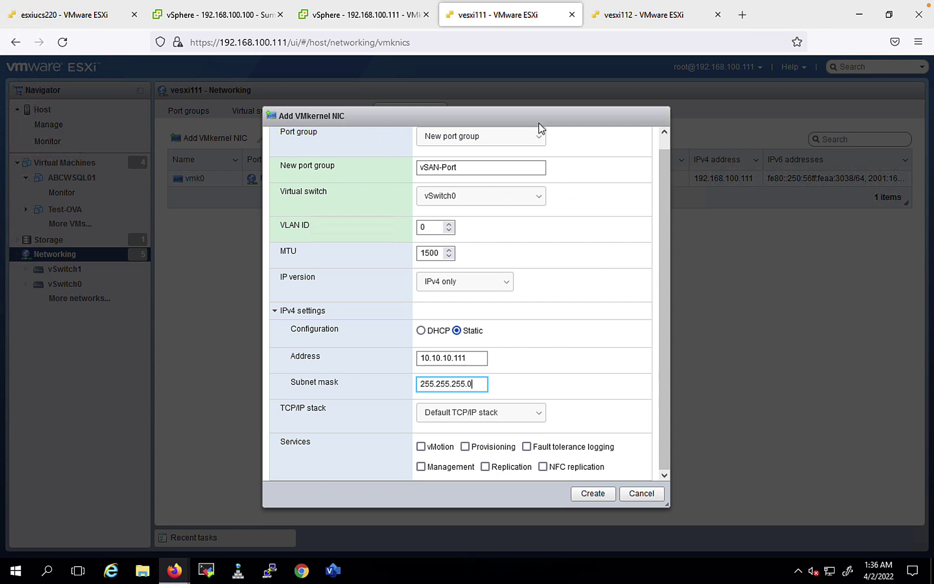
Check the VMkernel adapters of 192.168.100.111 in the vSphere Client against the VMkernel NIC form on vesxi111
click(399, 17)
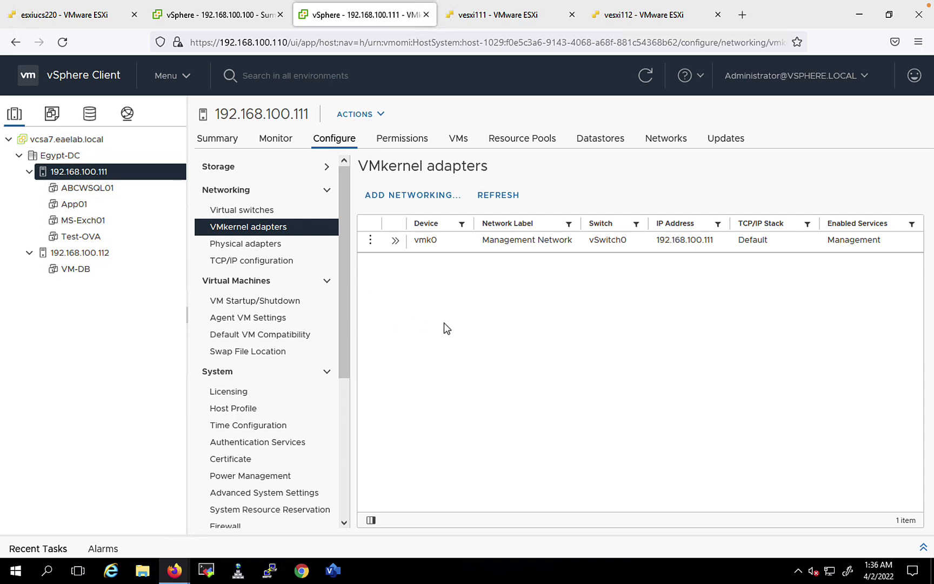
click(480, 20)
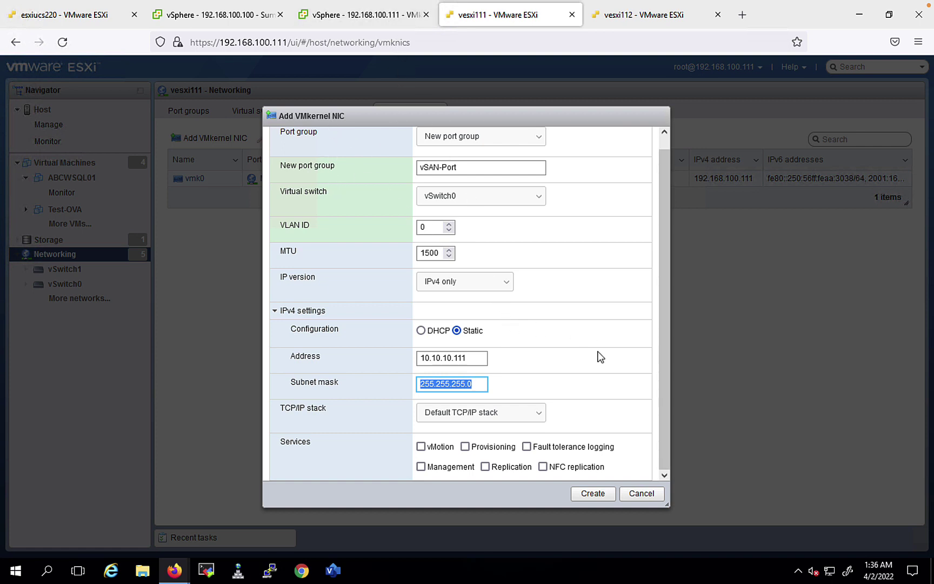
click(414, 21)
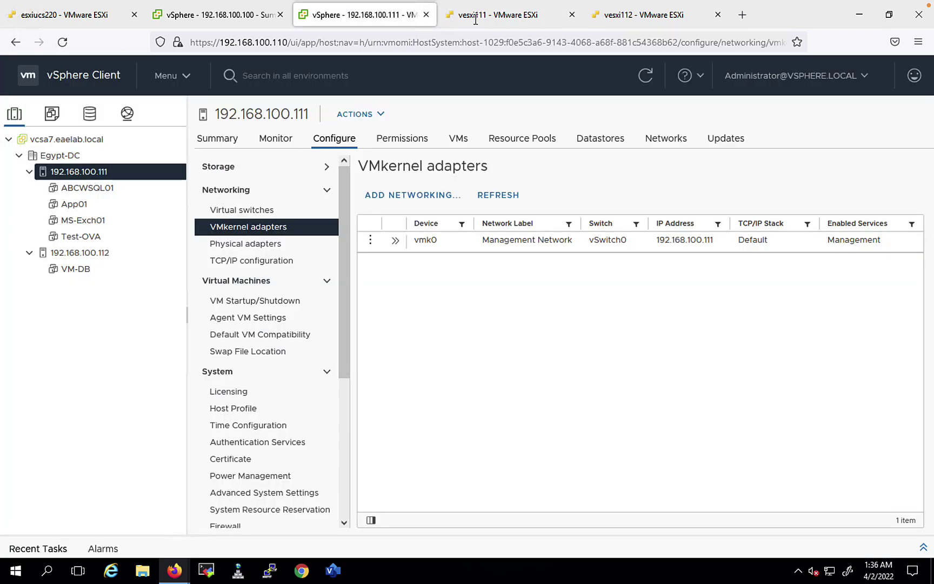
click(477, 21)
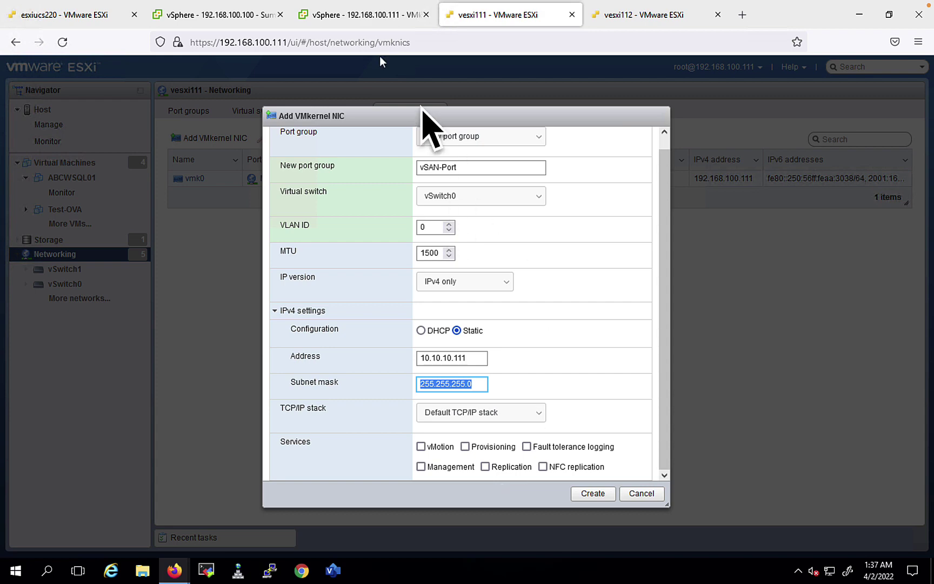
Switch to the vSphere Client and start adding networking on host 192.168.100.111 with VMkernel Network Adapter as the connection type
click(367, 26)
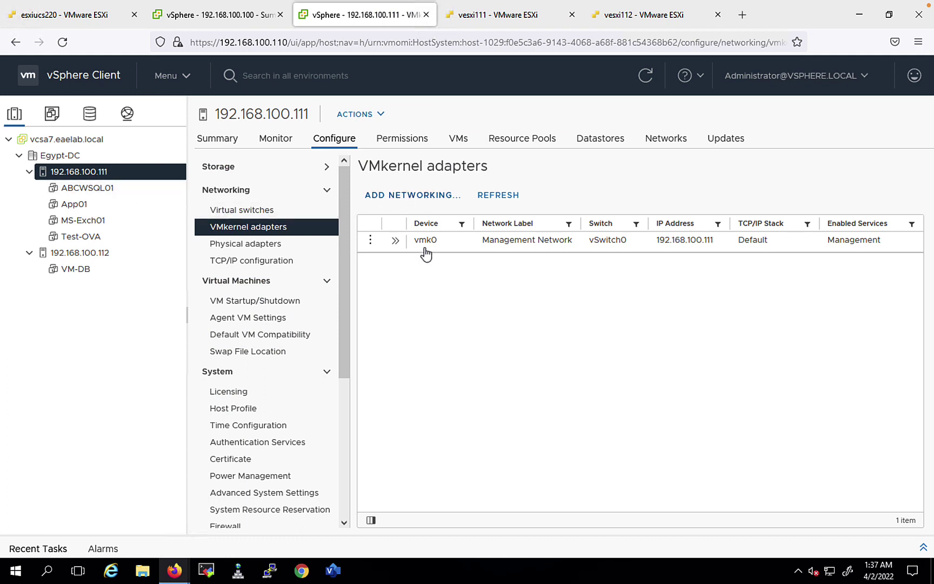
click(400, 195)
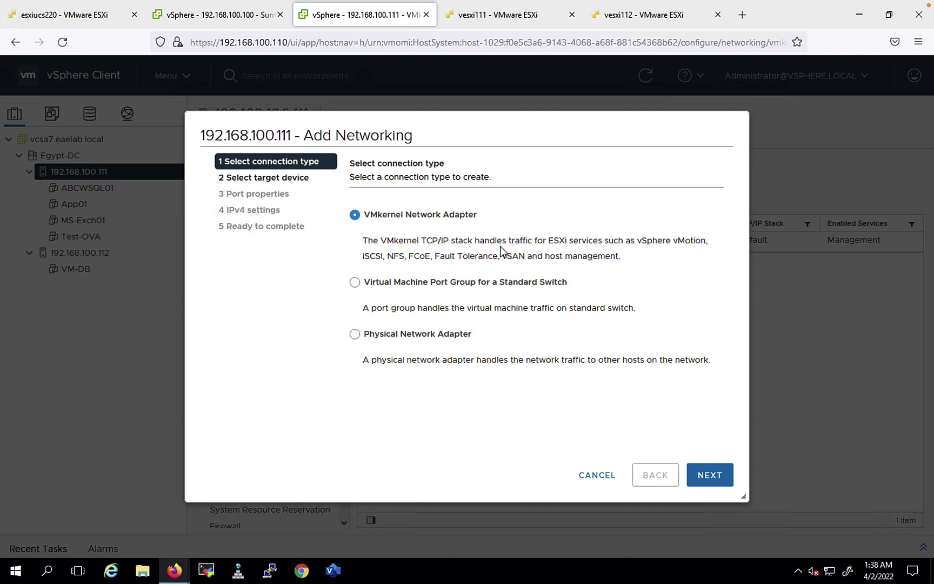
drag(548, 240, 609, 240)
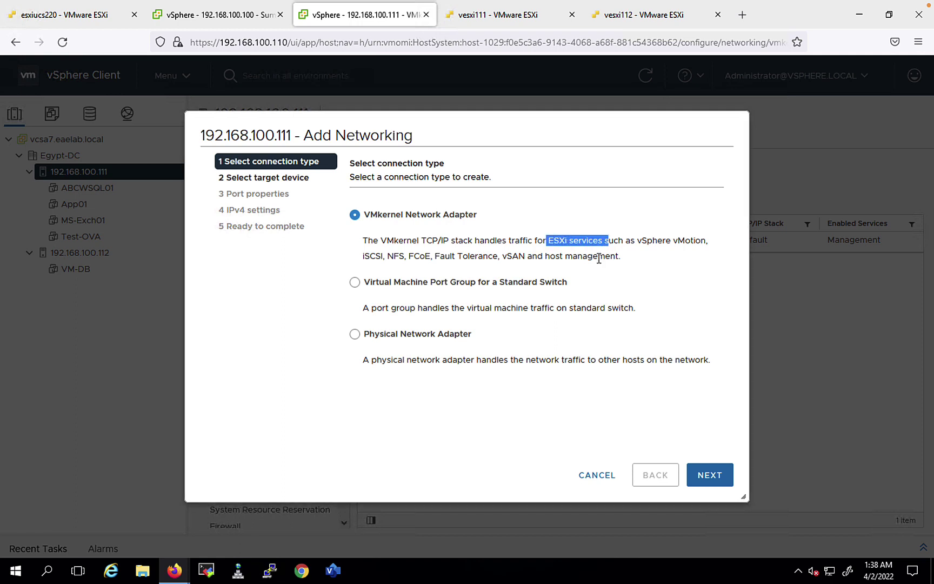
drag(678, 240, 642, 240)
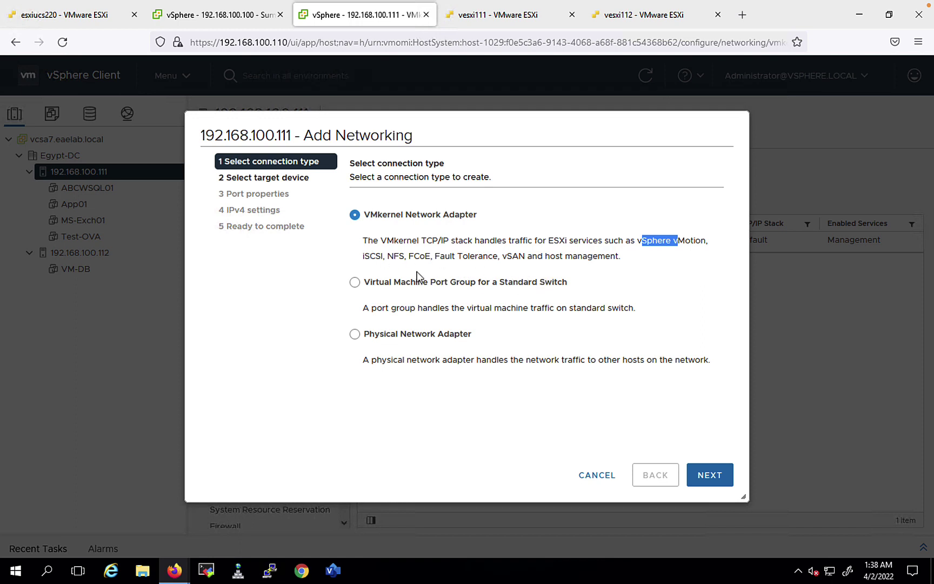
click(712, 477)
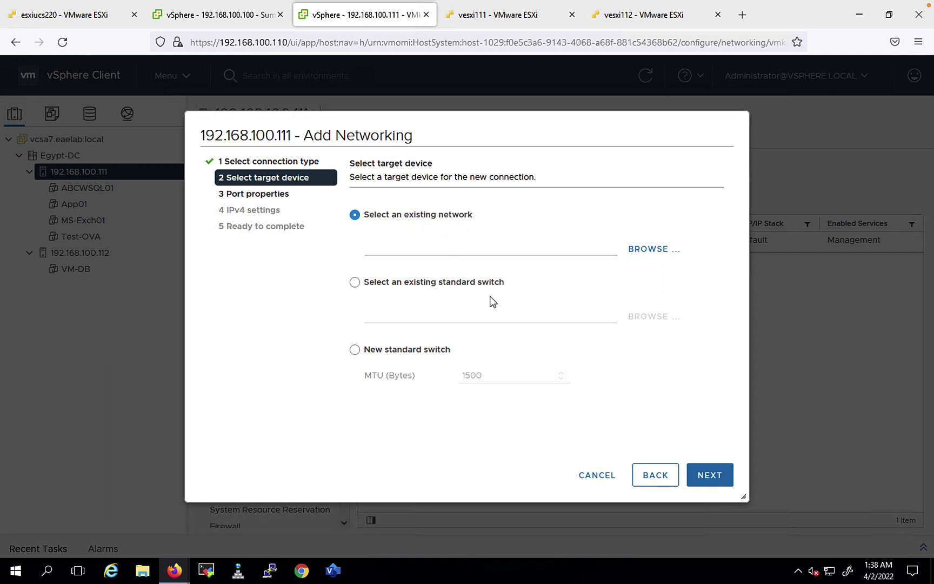
Select the existing standard switch vSwitch2 as the target device and continue to the port properties
click(428, 285)
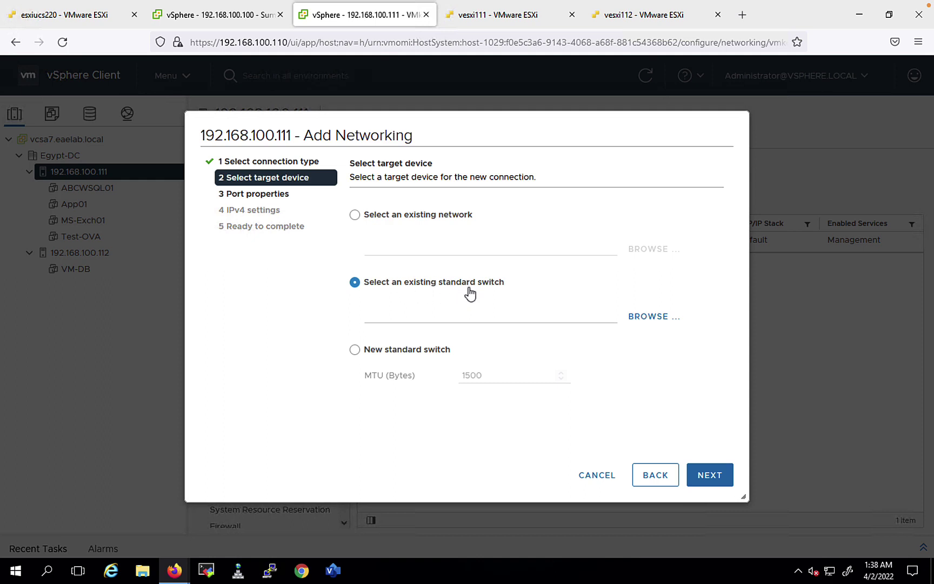
click(661, 318)
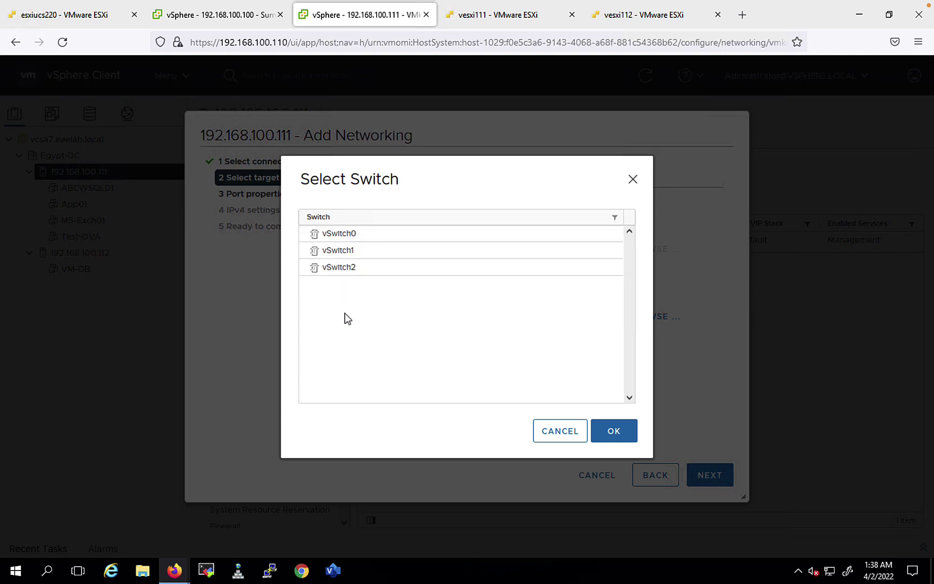
click(345, 270)
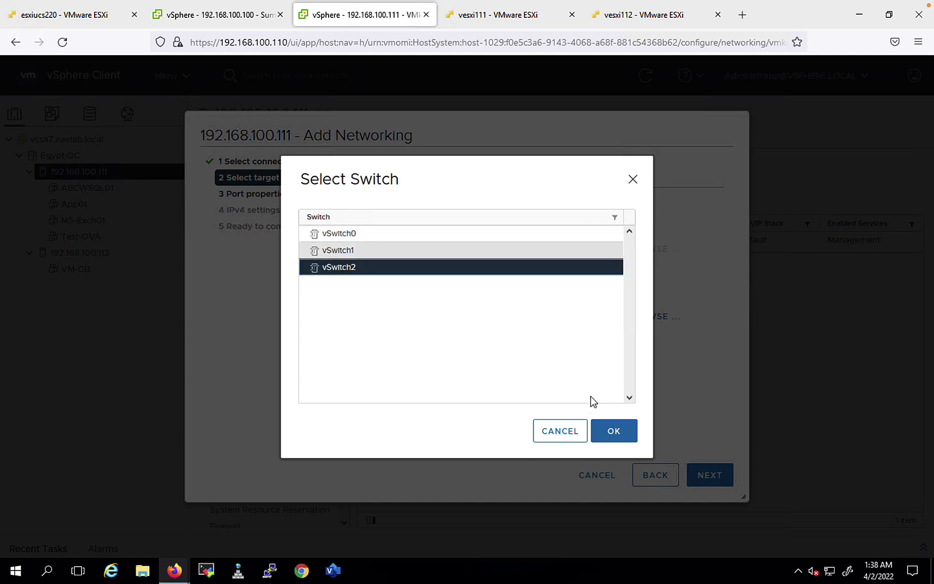
click(630, 438)
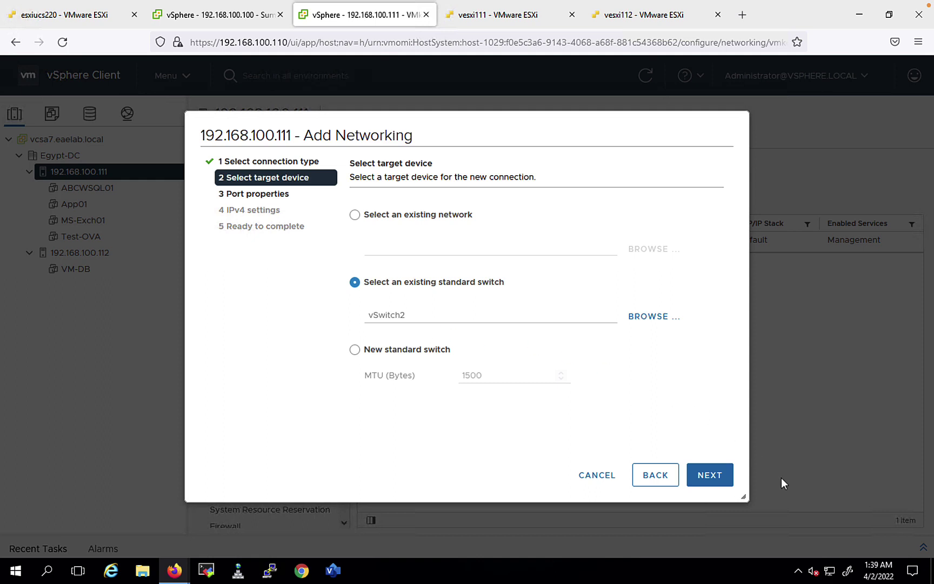
click(710, 475)
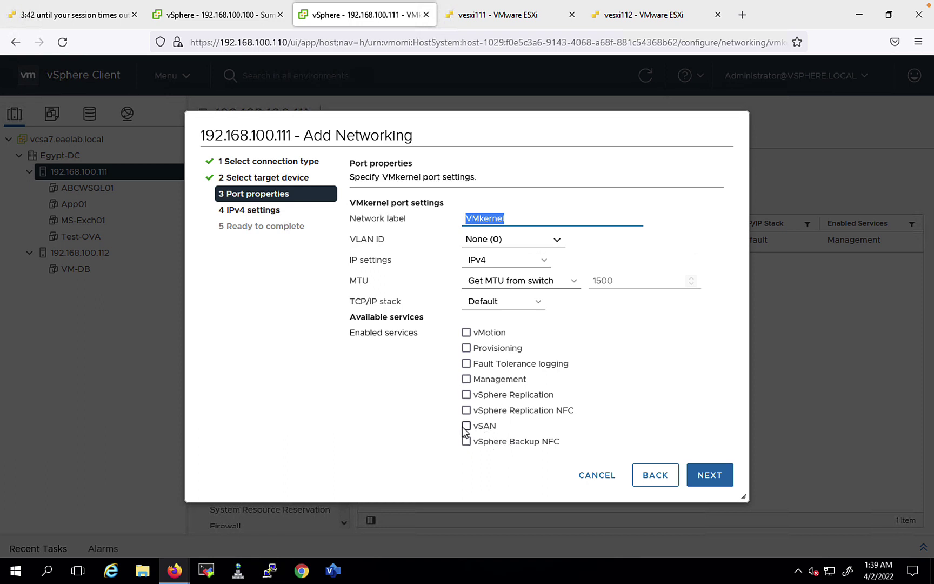
Compare the wizard's service options with the VMkernel NIC form on vesxi111, and cancel that form before returning to the wizard
click(508, 17)
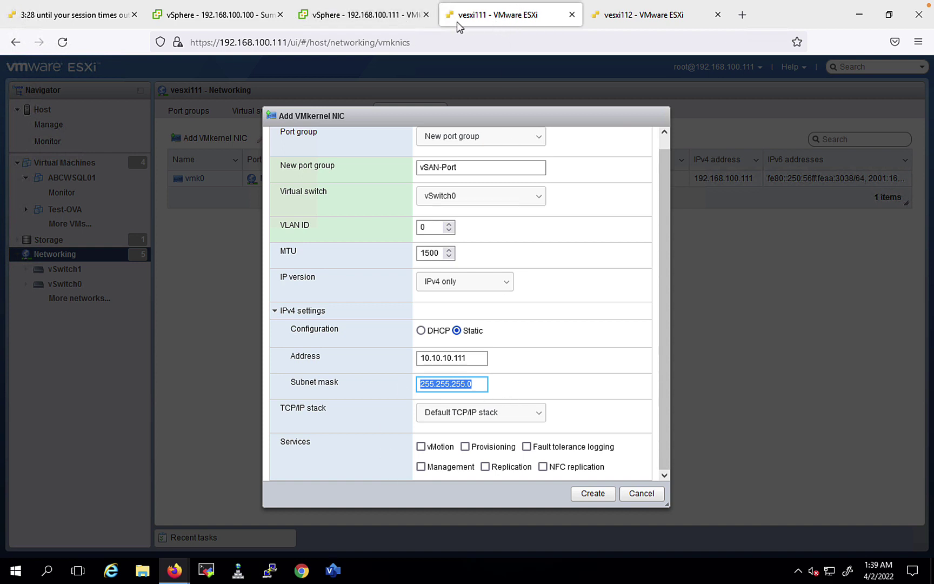
click(381, 17)
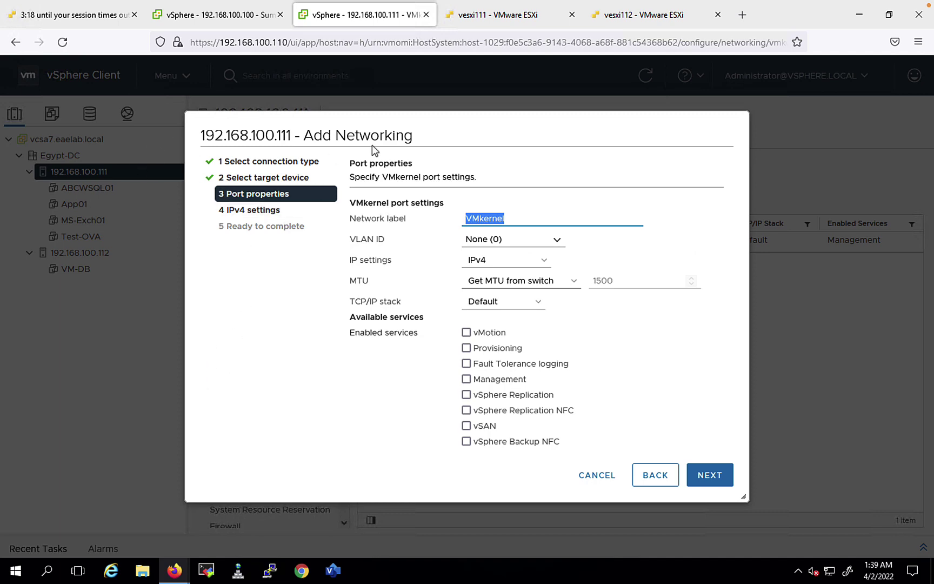
click(494, 15)
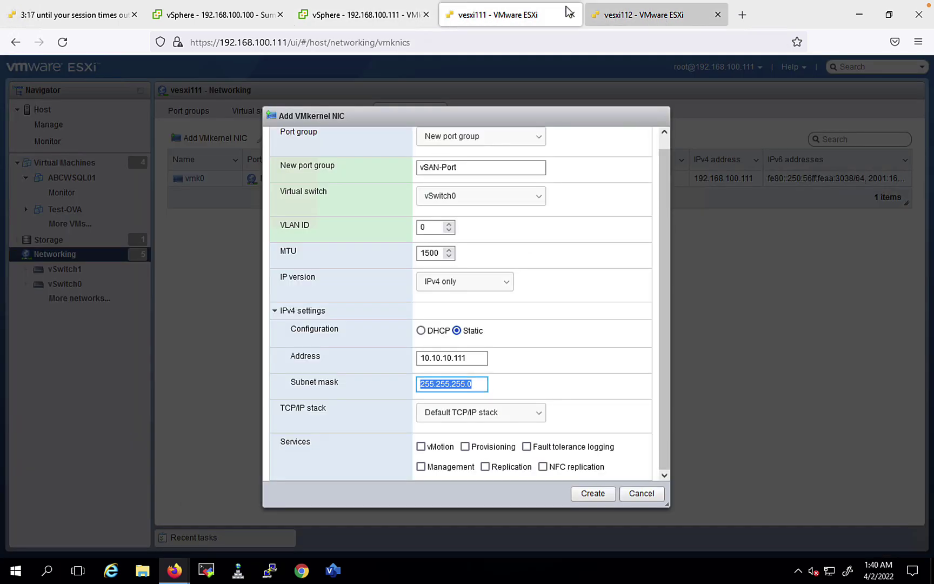
click(622, 17)
click(379, 15)
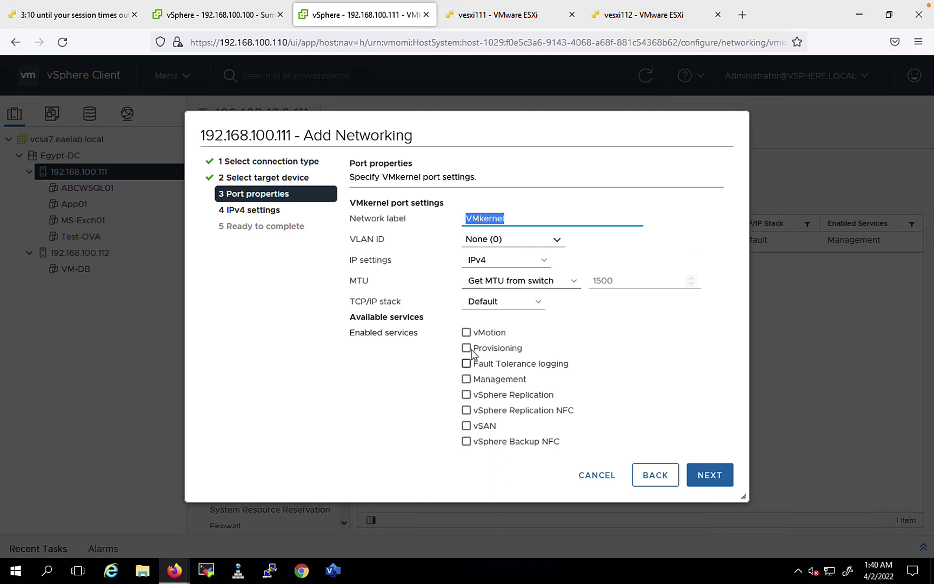
click(523, 18)
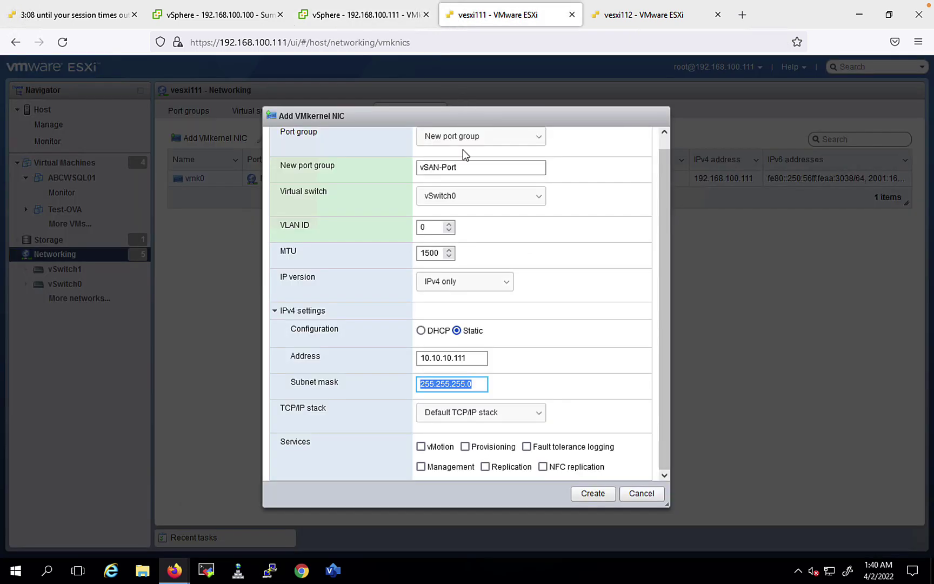
click(639, 494)
key(ctrl+shift+Tab)
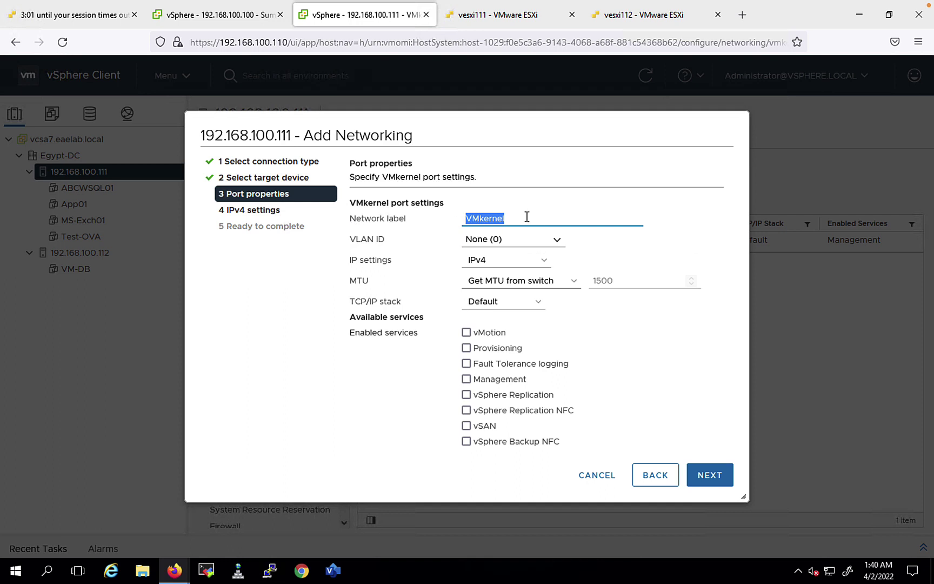
Set the network label of the new VMkernel port to vSAN-VMkernel-Port
key(Left)
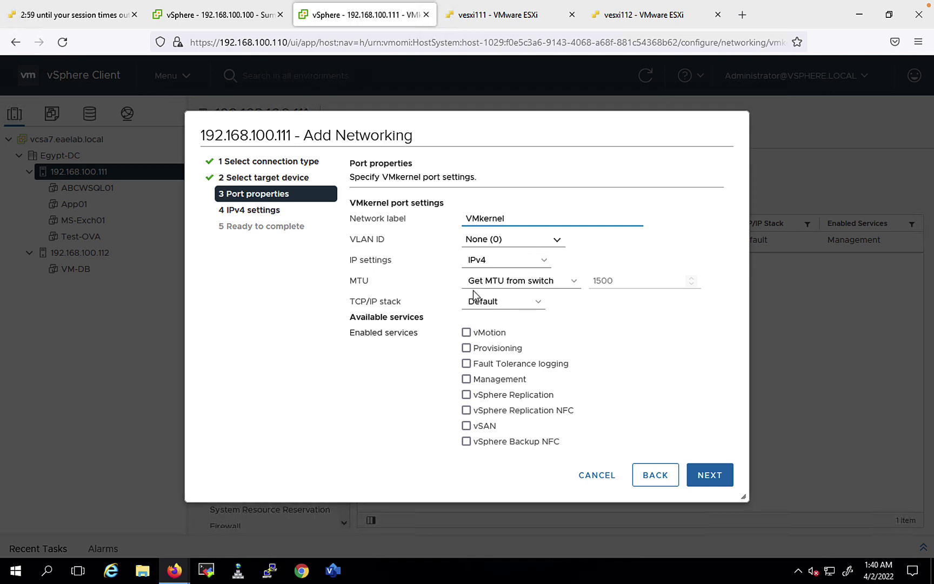
text(vSAN-)
key(End)
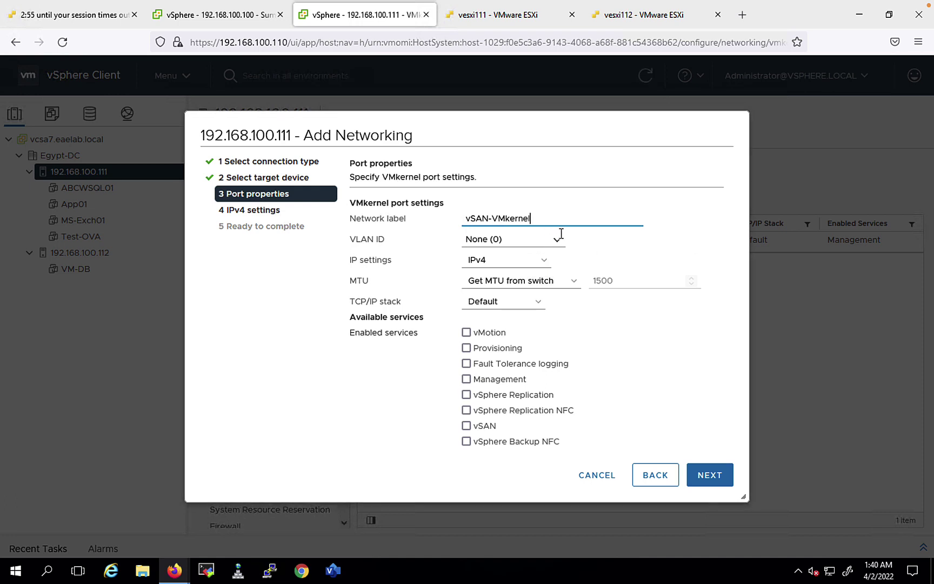
text(-Port)
Keep the IP settings on IPv4, enable the vSAN service for the port and continue to the IPv4 settings
click(501, 260)
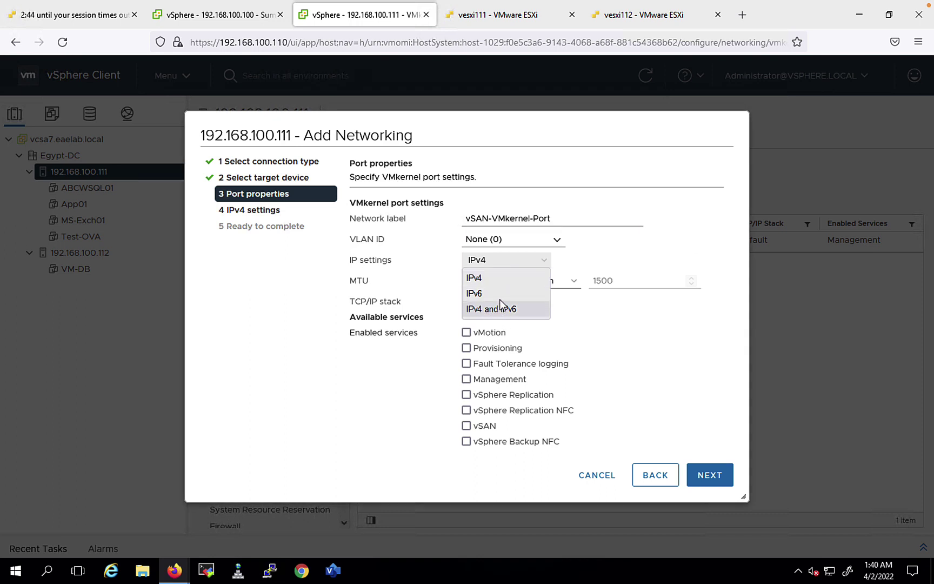
click(486, 278)
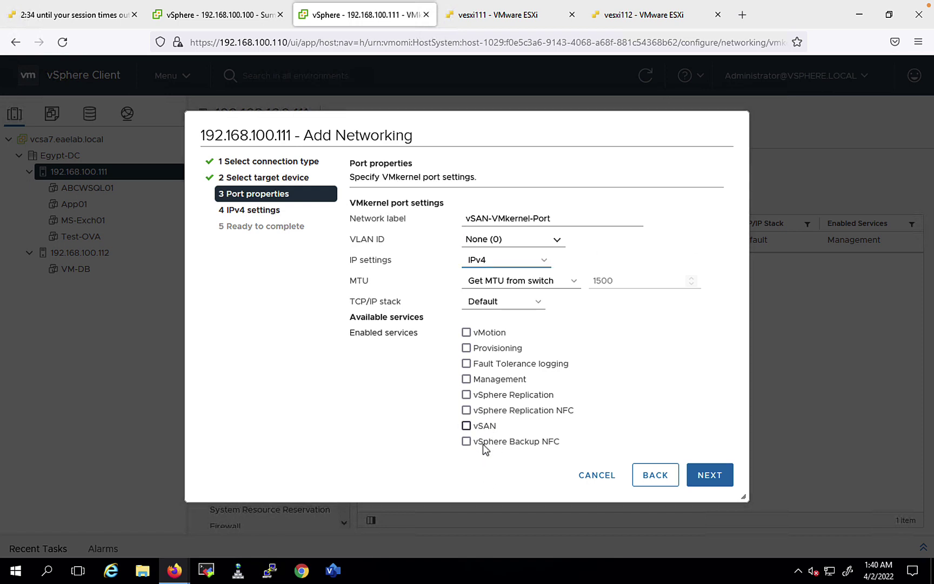
click(467, 427)
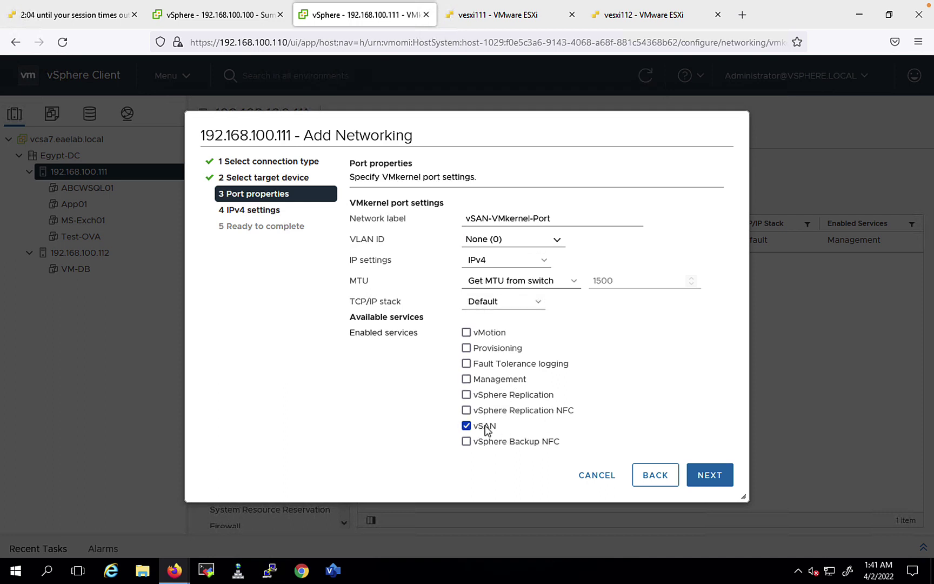
click(710, 475)
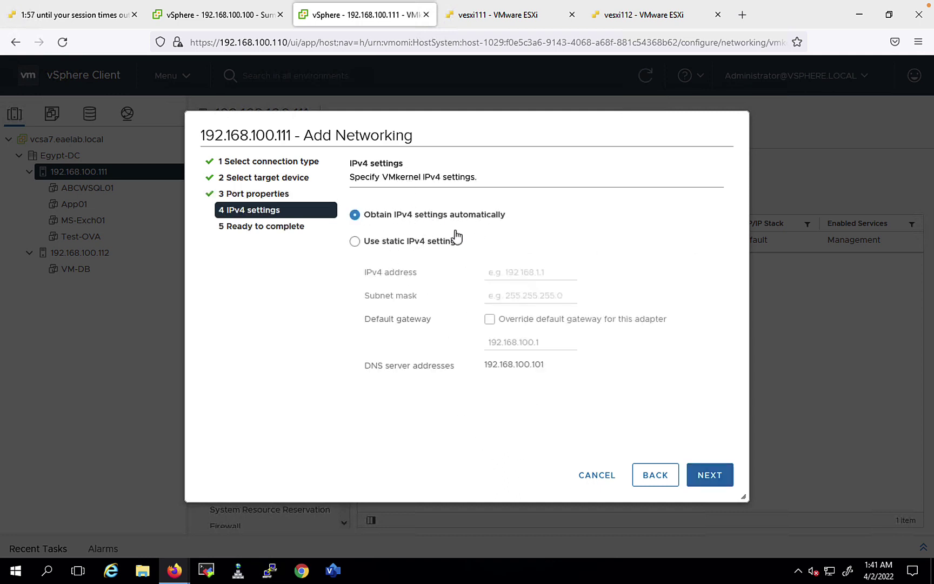
Use static IPv4 settings with address 10.10.10.111 and subnet mask 255.255.255.0
click(435, 247)
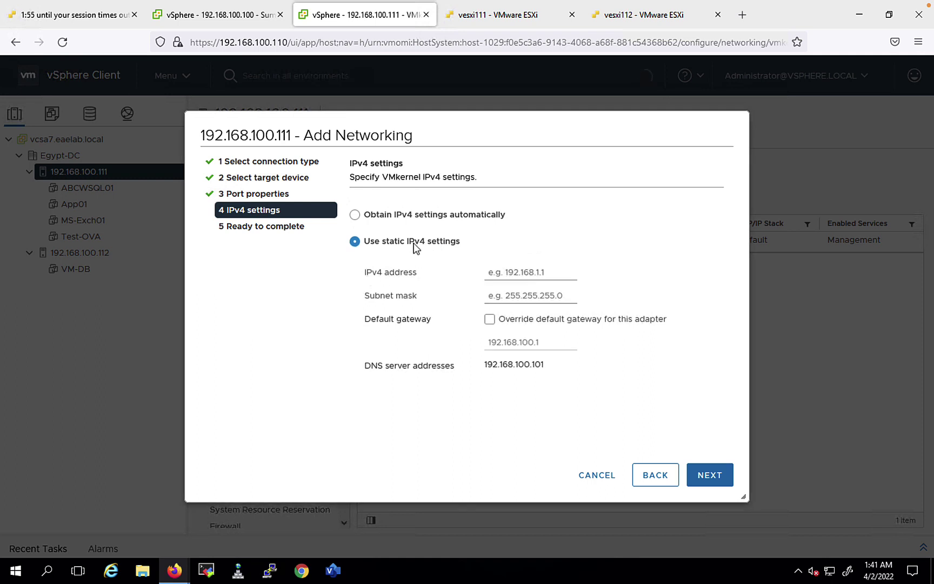
click(516, 267)
text(10.10.10.111)
click(511, 297)
text(255.)
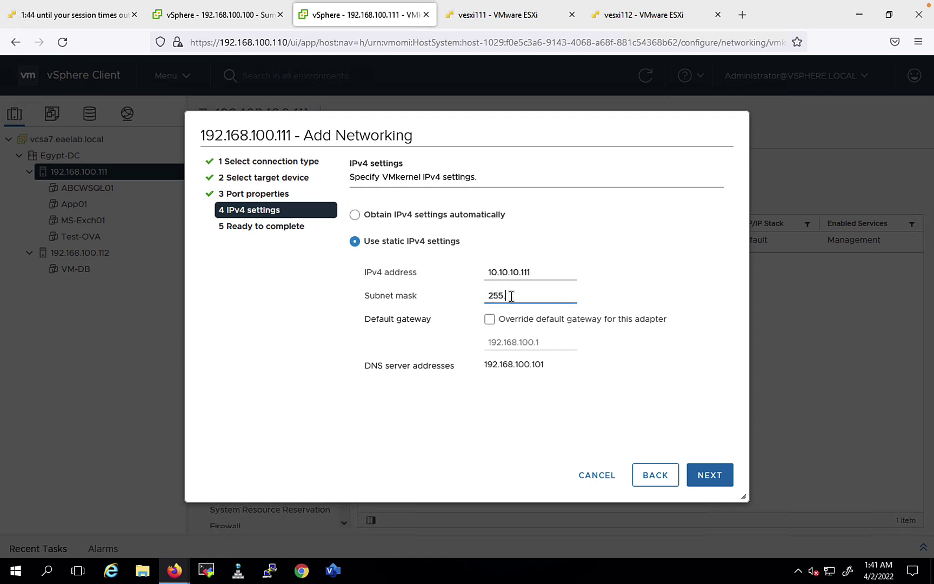
text(255.255.0)
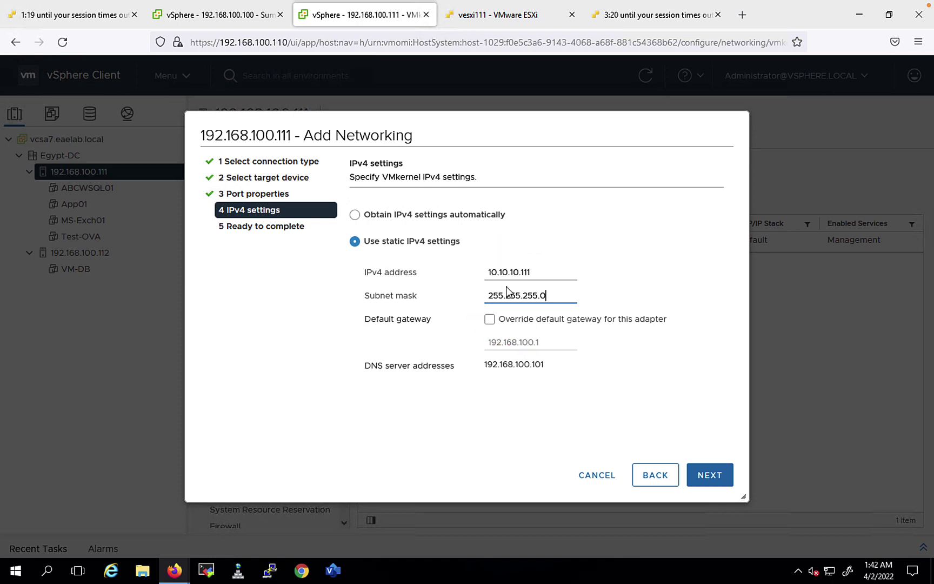
Override the default gateway for this adapter with 10.10.10.1 and continue to the settings summary
click(489, 320)
click(519, 343)
double_click(537, 345)
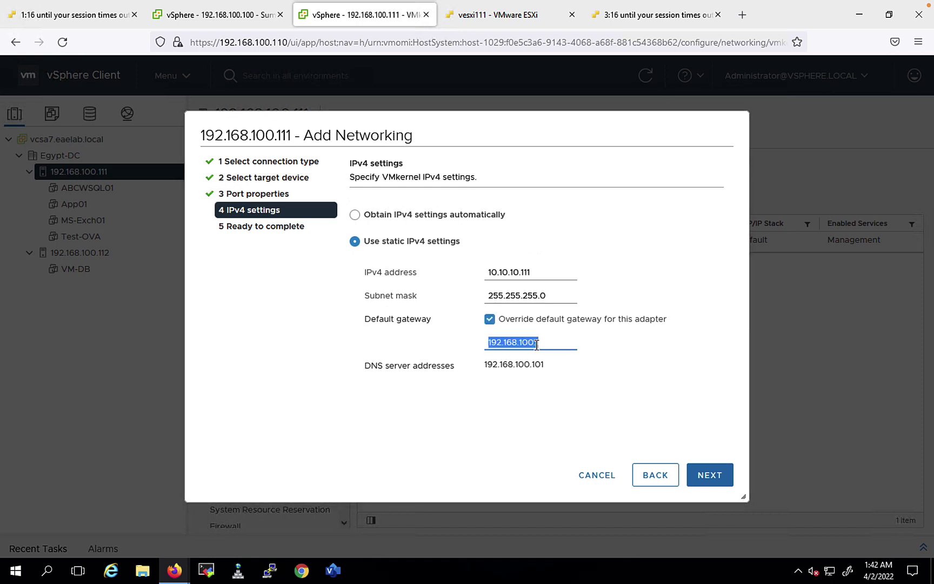
text(10)
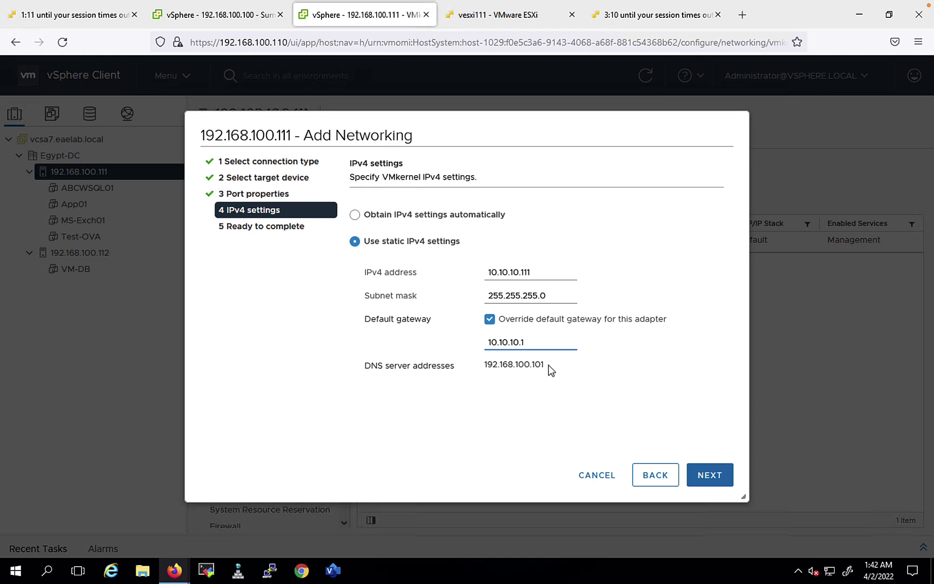
double_click(476, 369)
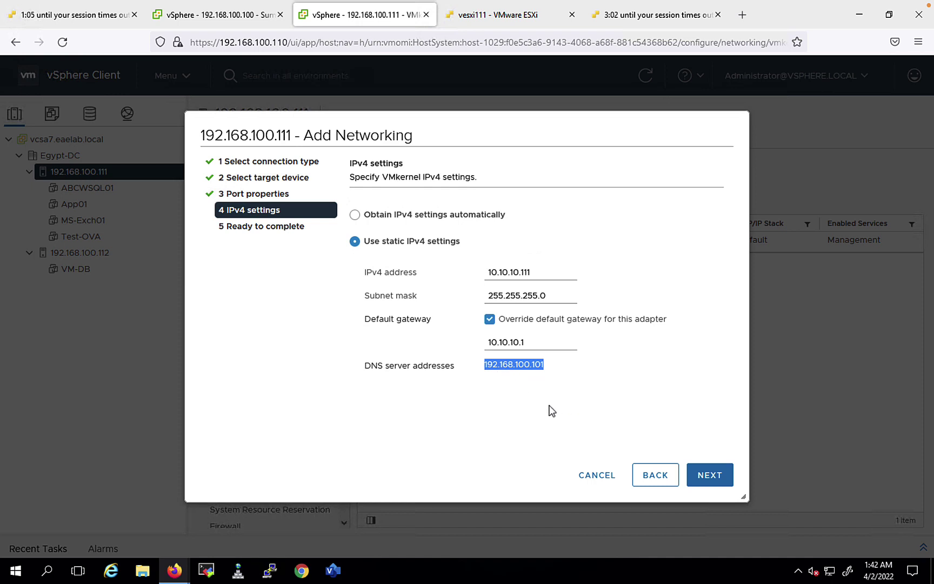
click(710, 475)
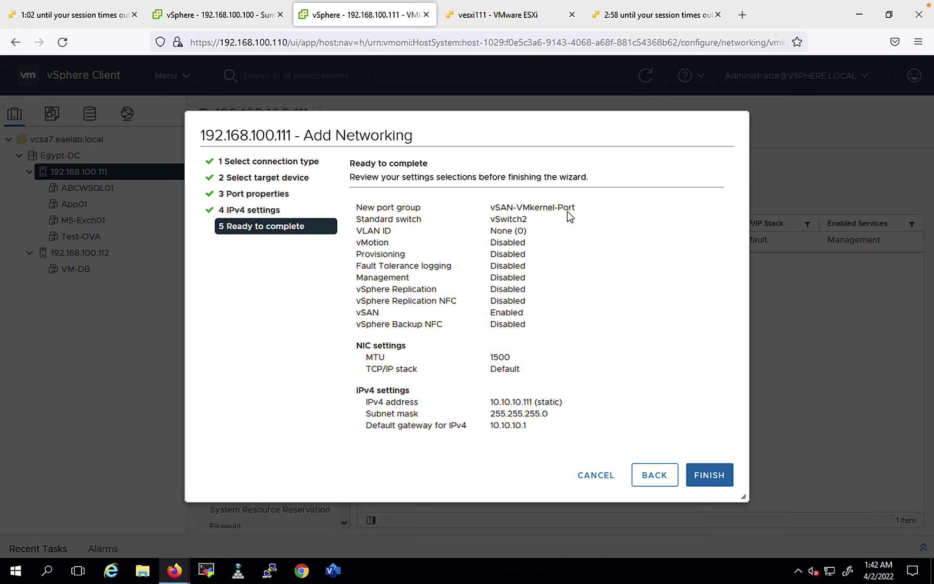
Review the settings summary and finish adding the vSAN VMkernel adapter, narrowing the inventory pane to widen the adapter list
drag(567, 209, 490, 220)
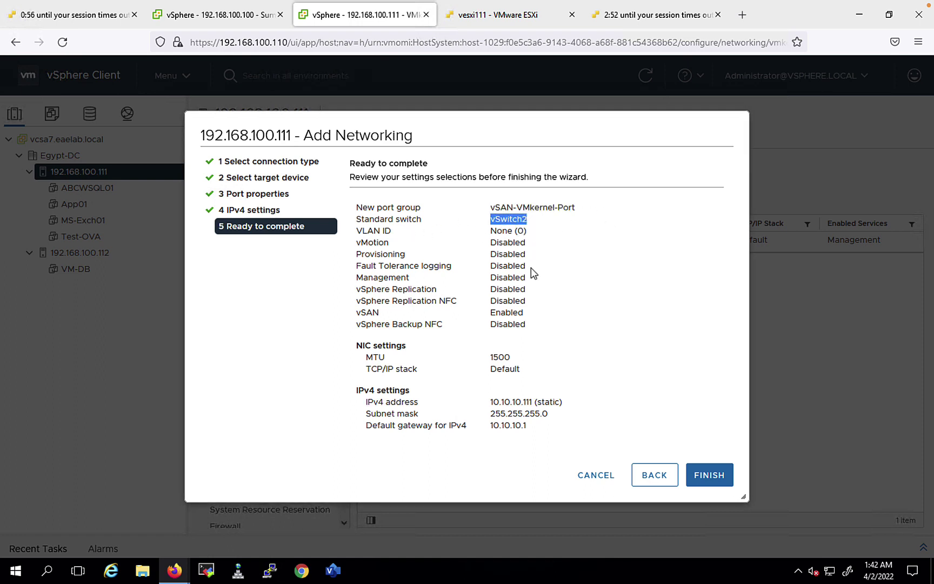
drag(491, 231, 524, 233)
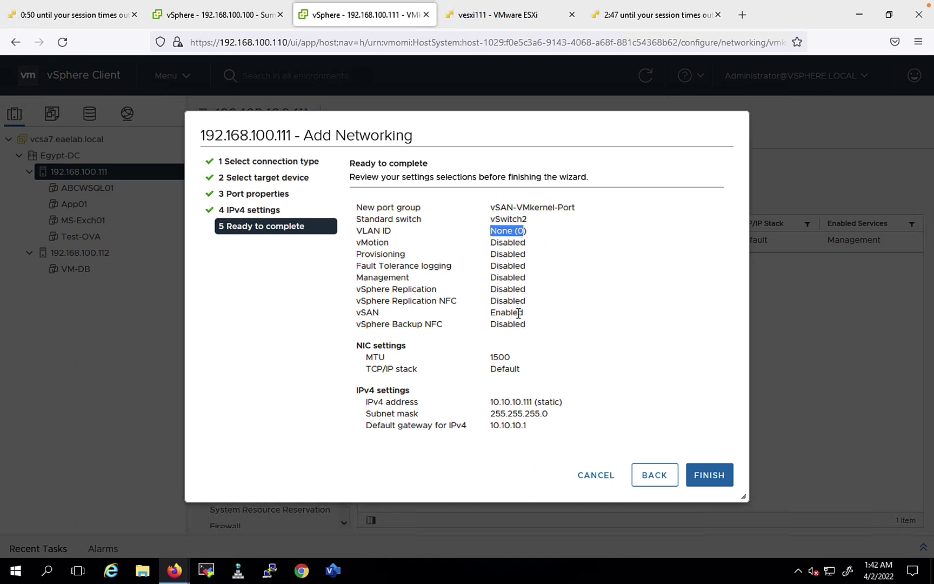
mouse_move(517, 314)
mouse_down()
mouse_move(359, 305)
mouse_move(355, 314)
mouse_move(511, 314)
mouse_up()
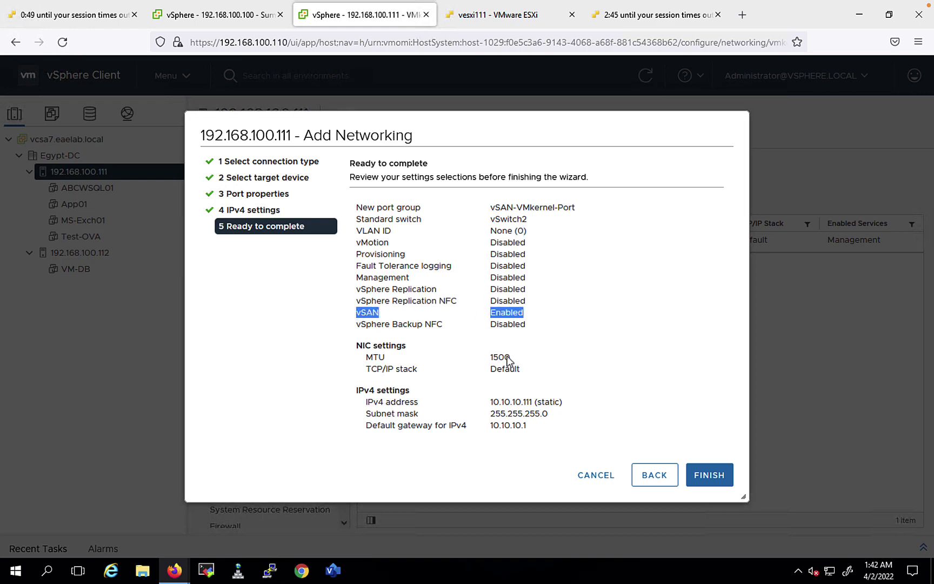
drag(474, 395, 734, 492)
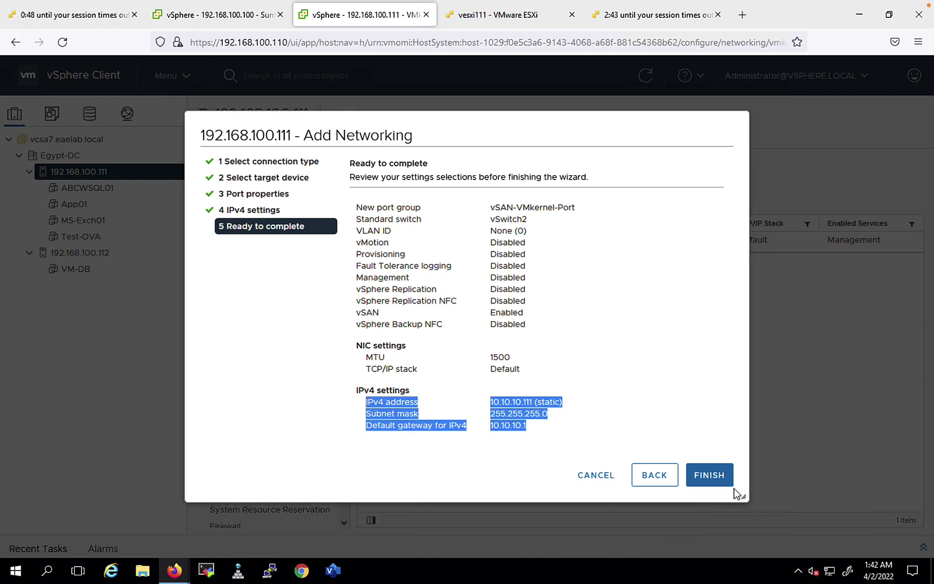
click(720, 479)
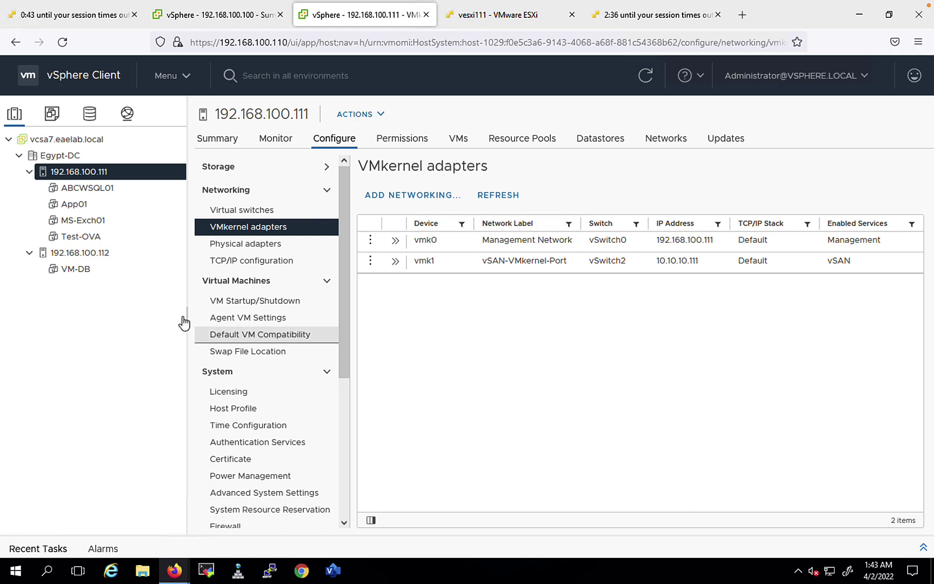
drag(186, 320, 131, 319)
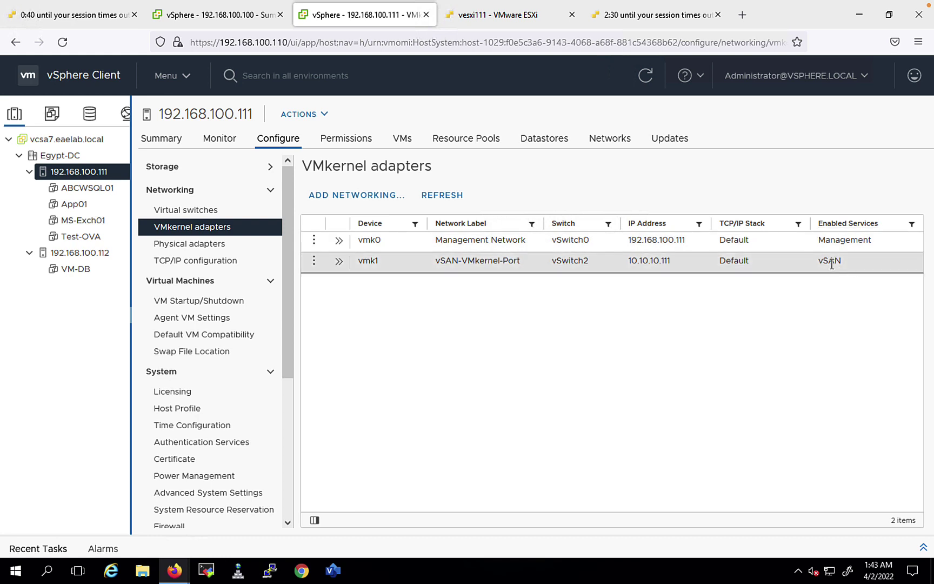
Review the port properties and IPv4 settings of the vmk1 adapter on host 192.168.100.111, leaving them without changes
click(315, 261)
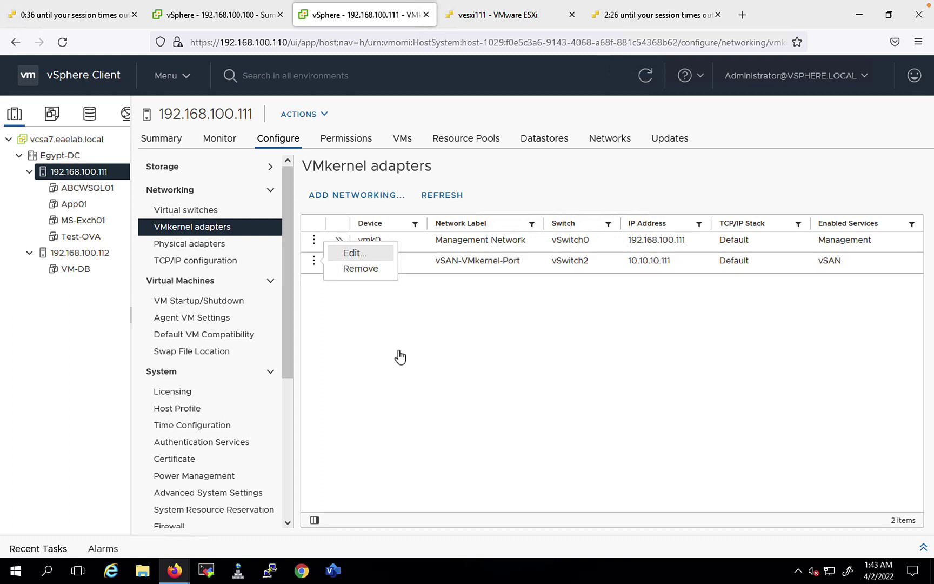
click(346, 250)
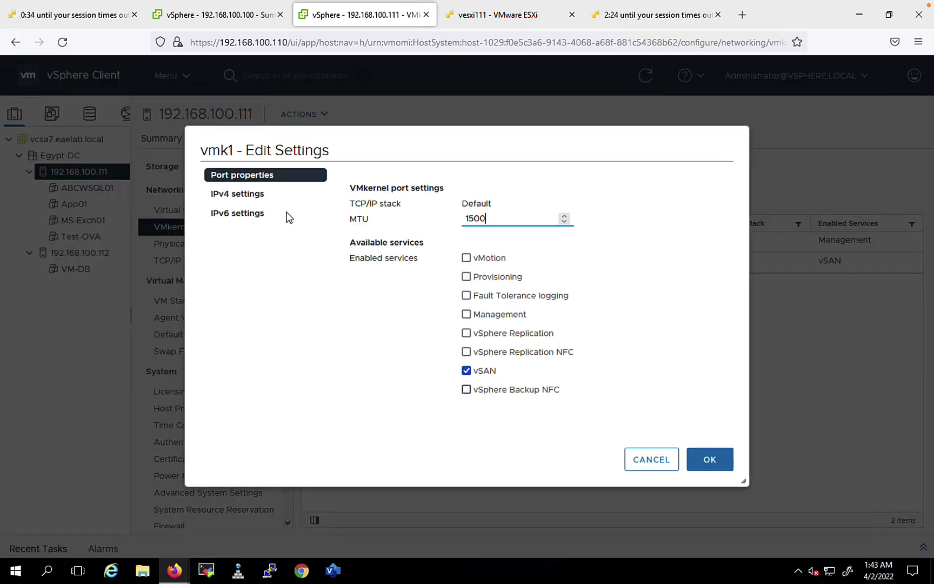
click(233, 194)
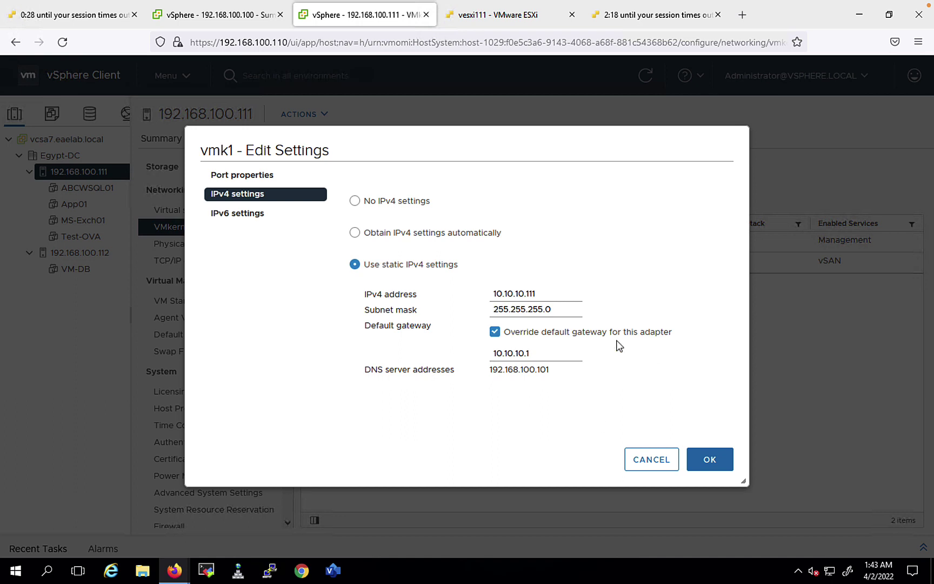
key(Escape)
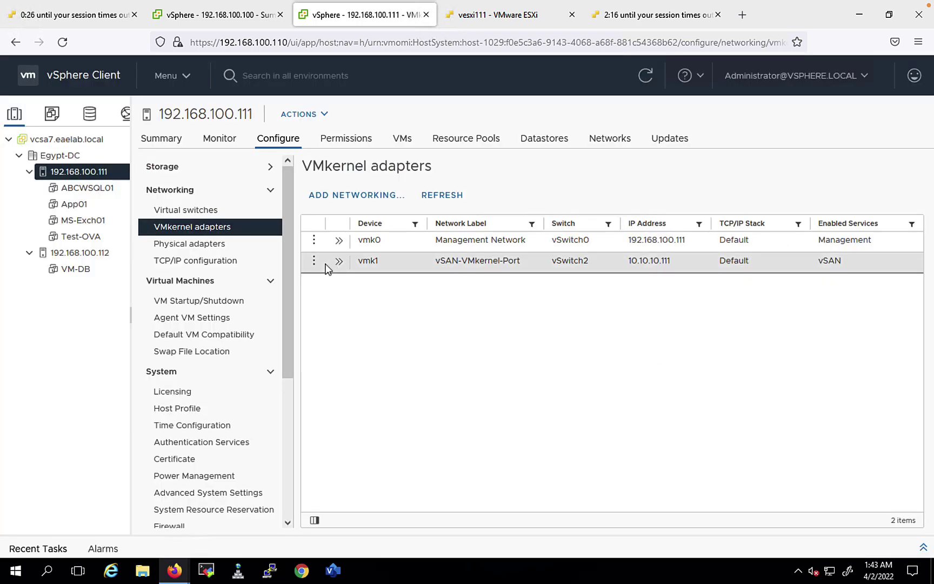
click(314, 261)
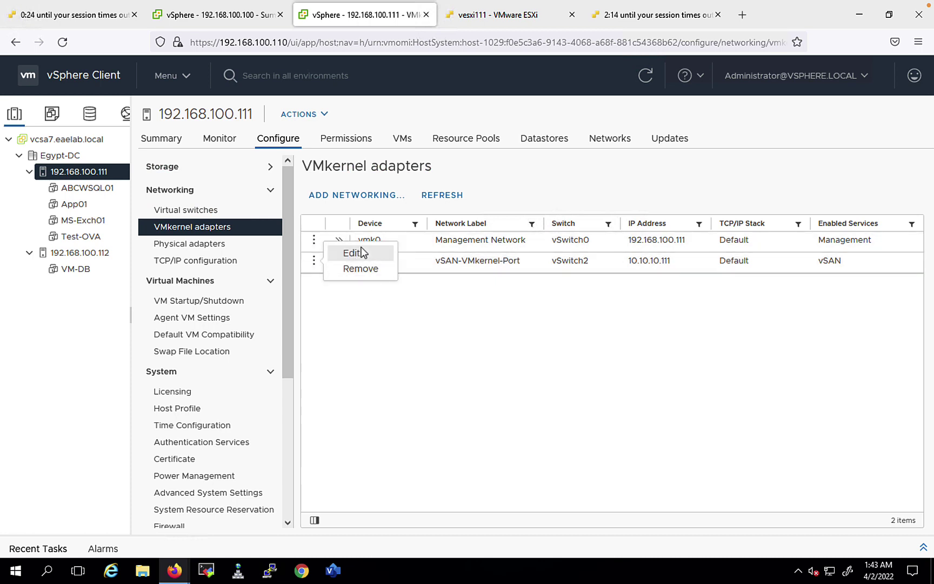
click(451, 329)
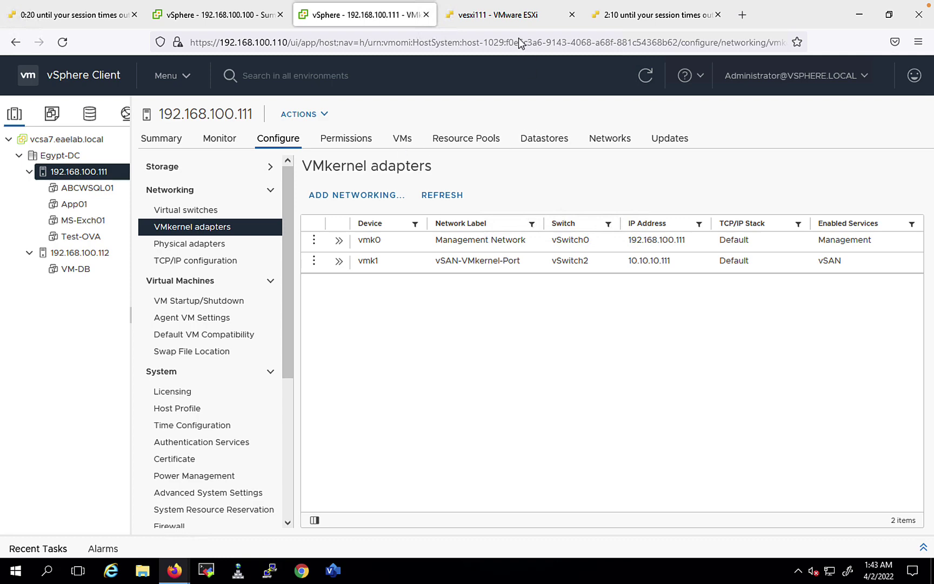
Switch to the ESXi host client of 192.168.100.111, reload the host pages and check its VMkernel NICs list
click(505, 16)
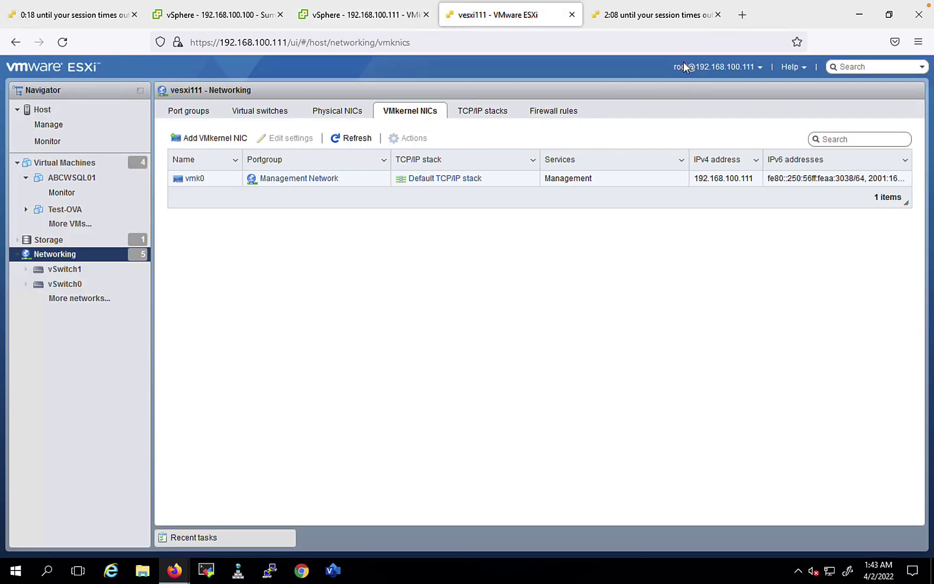
click(63, 42)
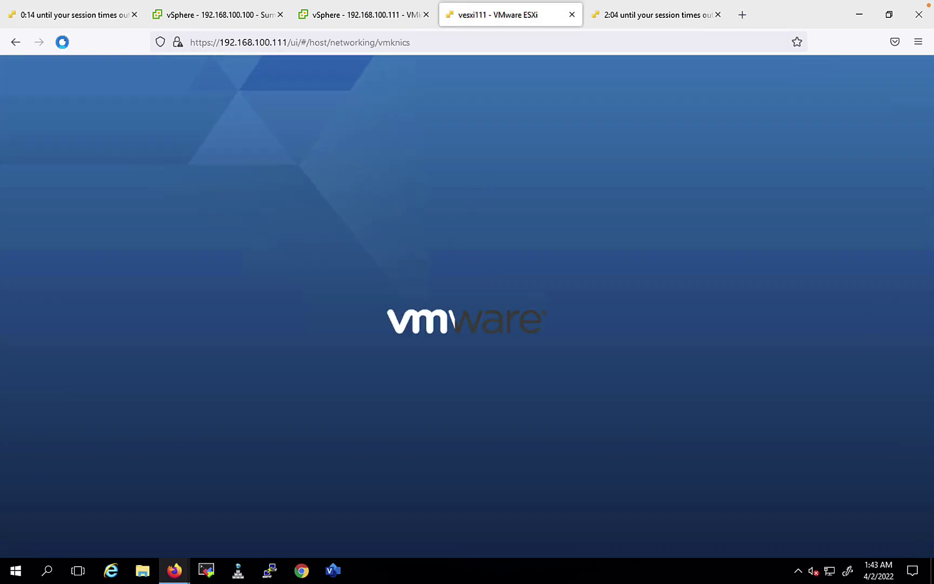
click(79, 19)
click(63, 43)
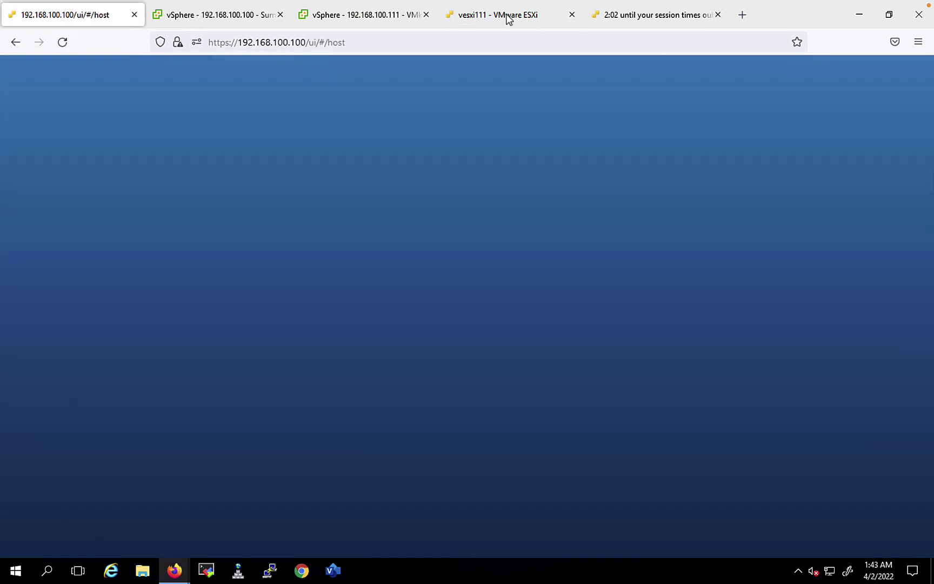
click(507, 16)
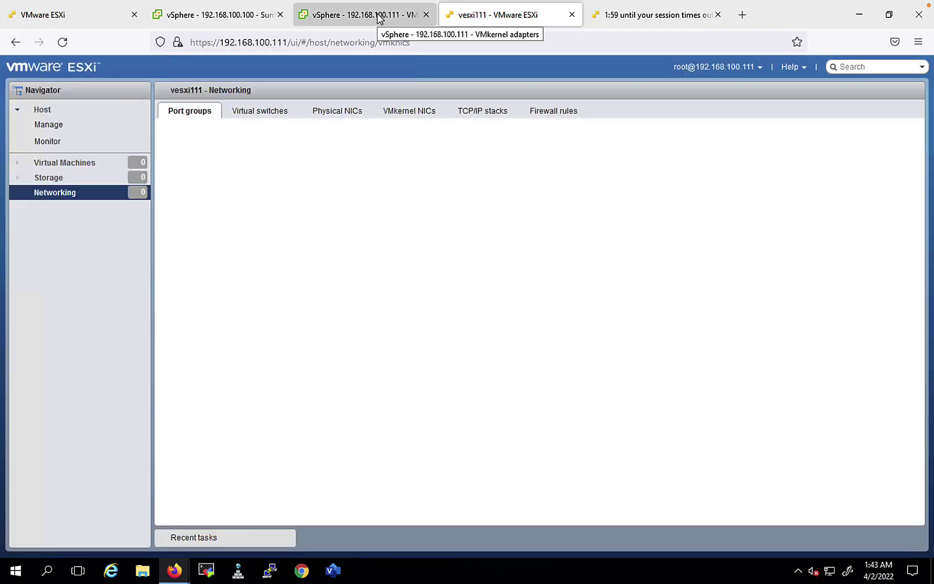
click(410, 111)
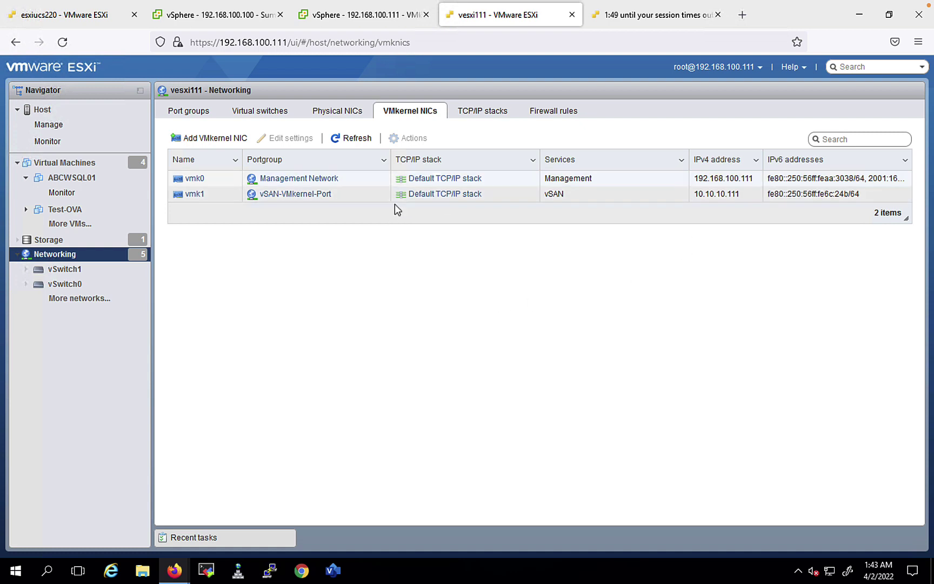
Return to the vSphere Client and start adding a VMkernel Network Adapter to host 192.168.100.112
click(348, 19)
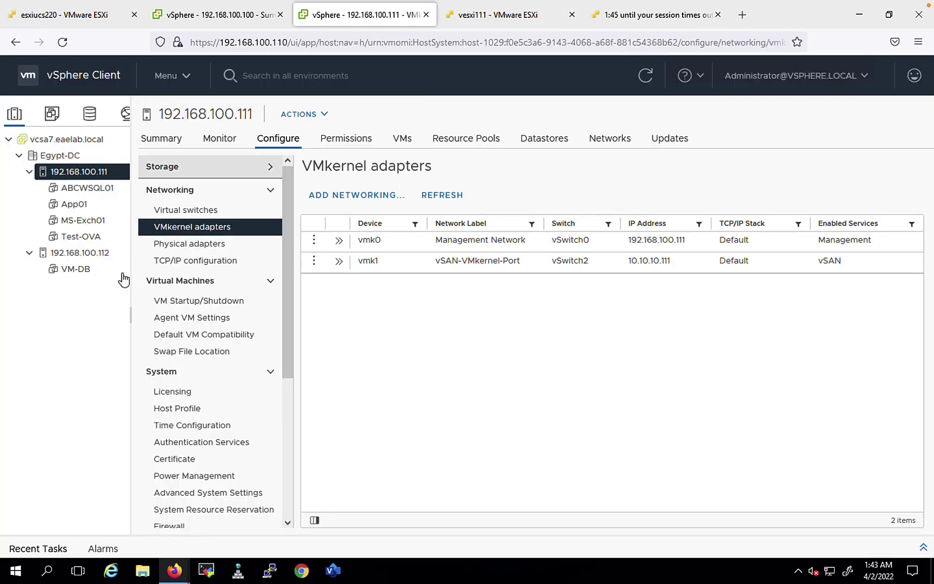
click(88, 255)
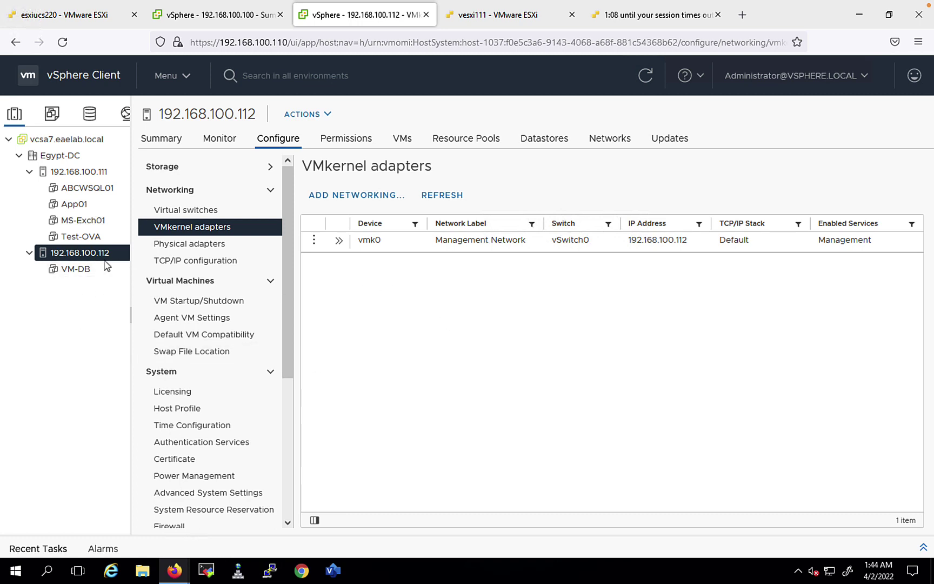
click(359, 200)
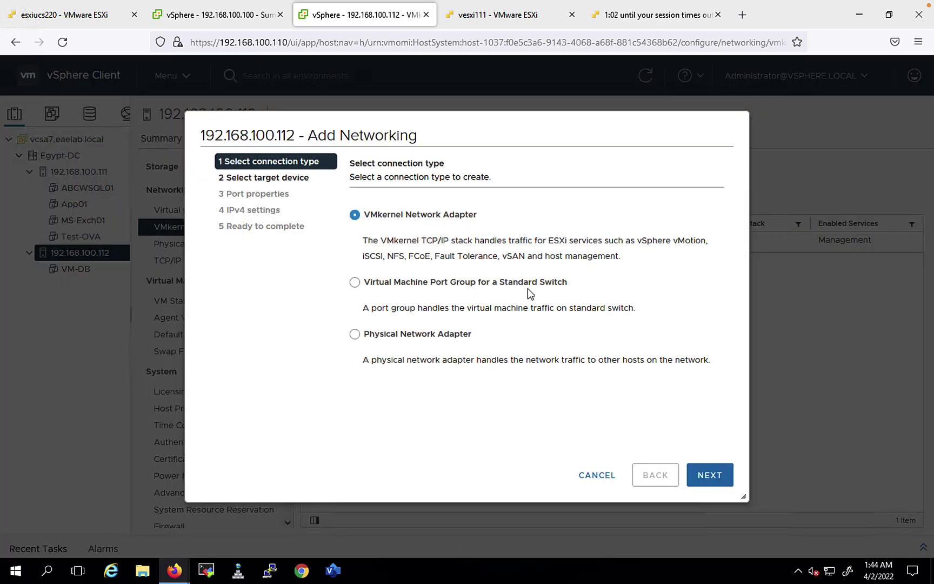
click(710, 475)
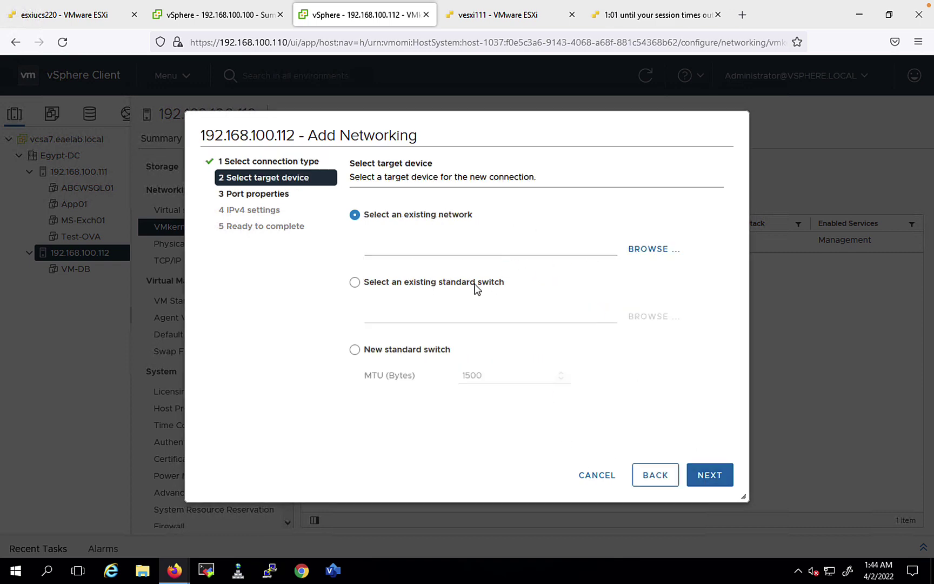
Use the existing standard switch vSwitch0 as the adapter's target device and continue to the port properties
click(404, 285)
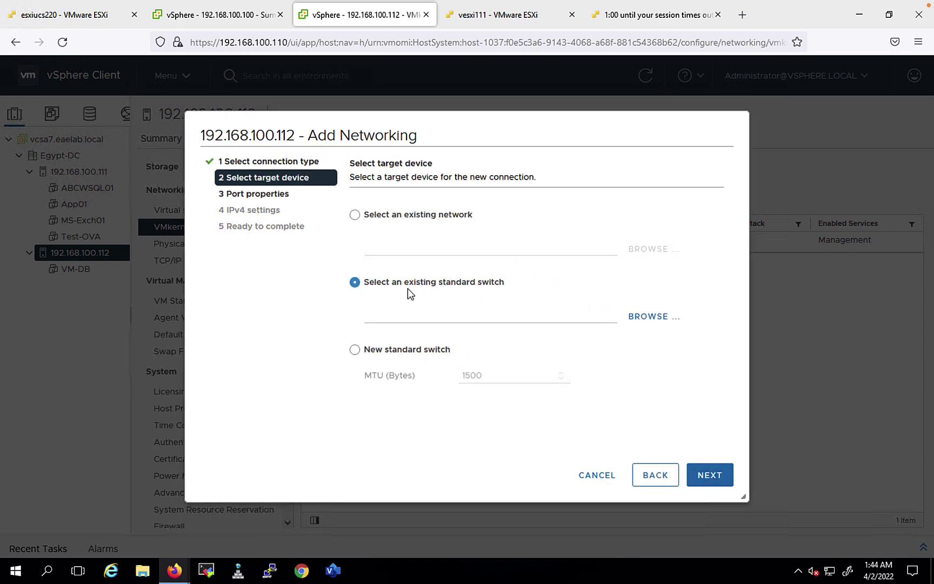
click(642, 318)
click(330, 237)
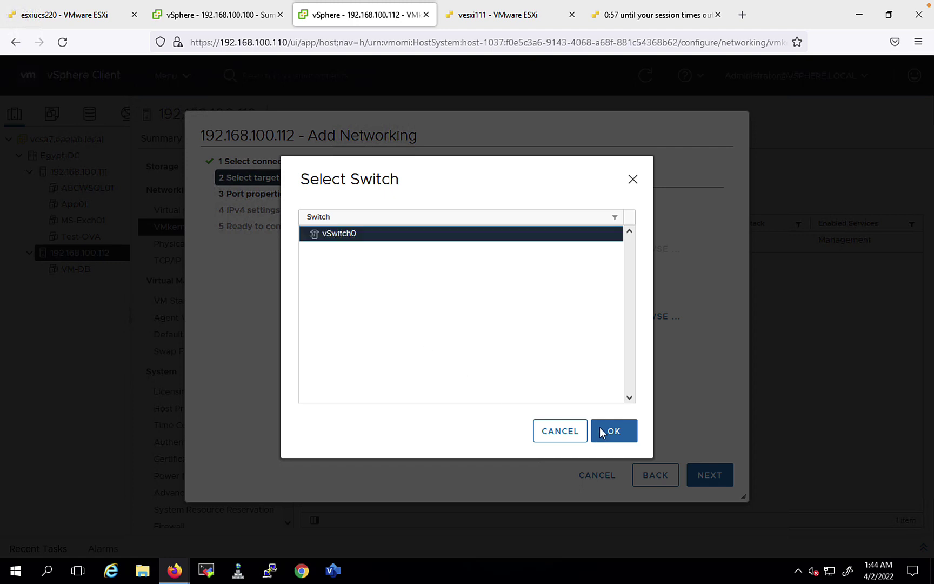
click(603, 431)
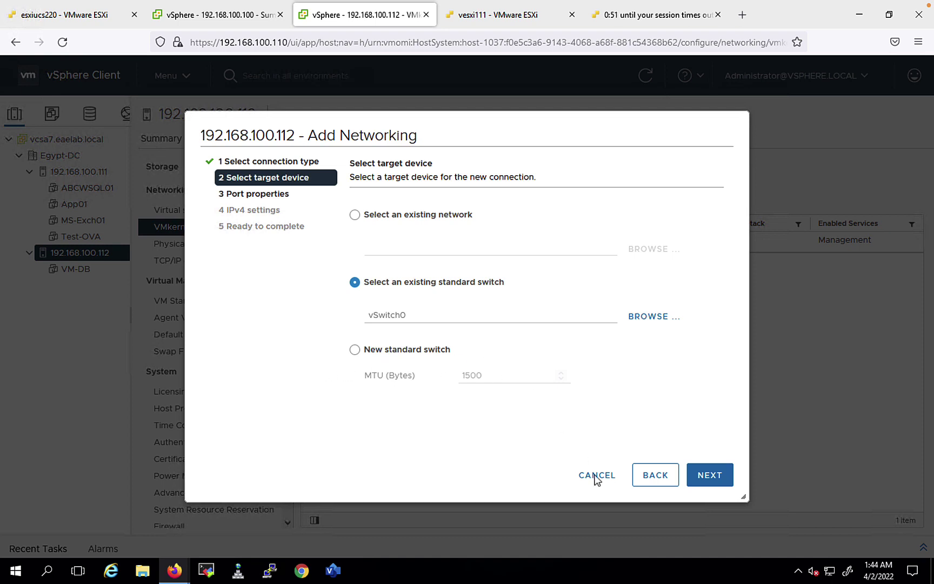
click(725, 487)
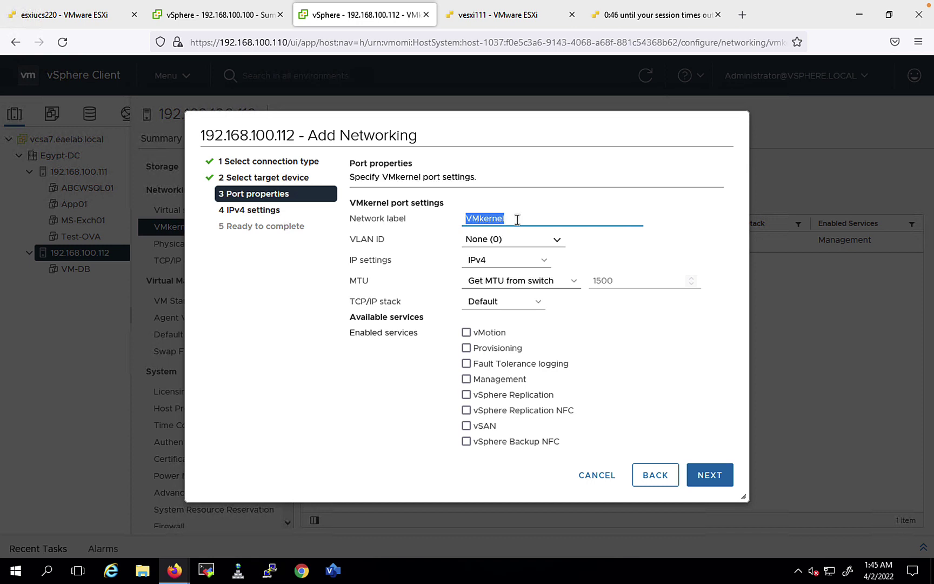
Label the network vSAN-VMkernel-Port, enable the vSAN service and continue to the IPv4 settings
text(v)
key(ctrl+z)
key(Home)
text(vSA)
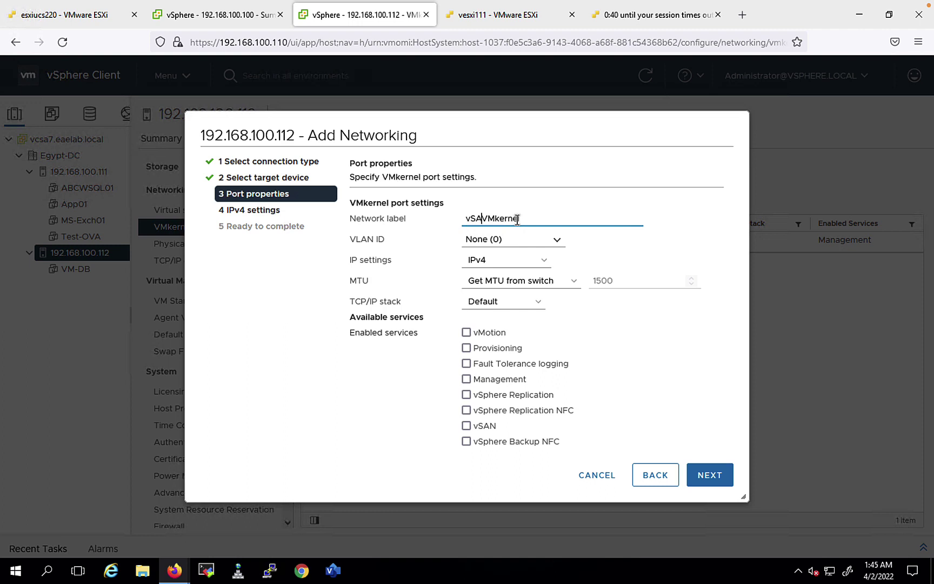
text(N-)
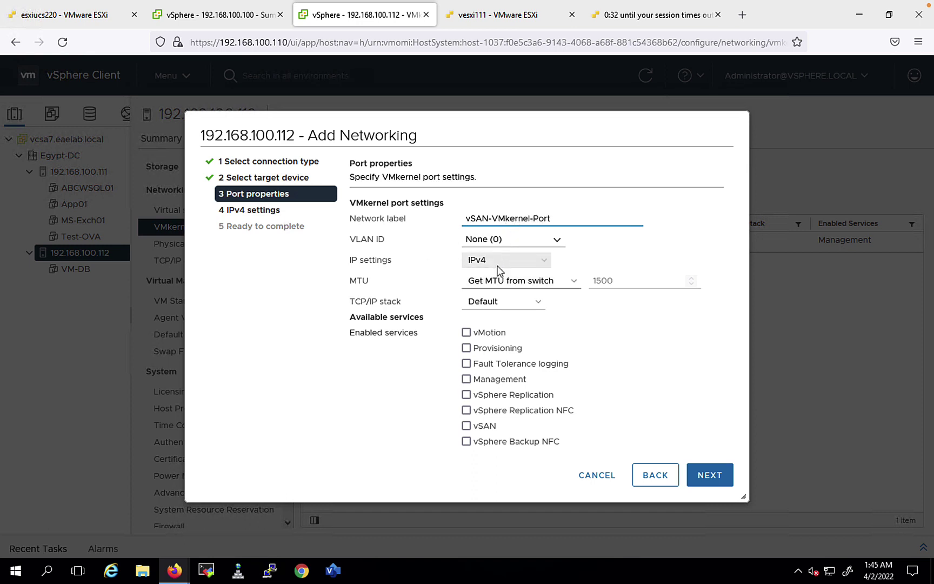
click(469, 426)
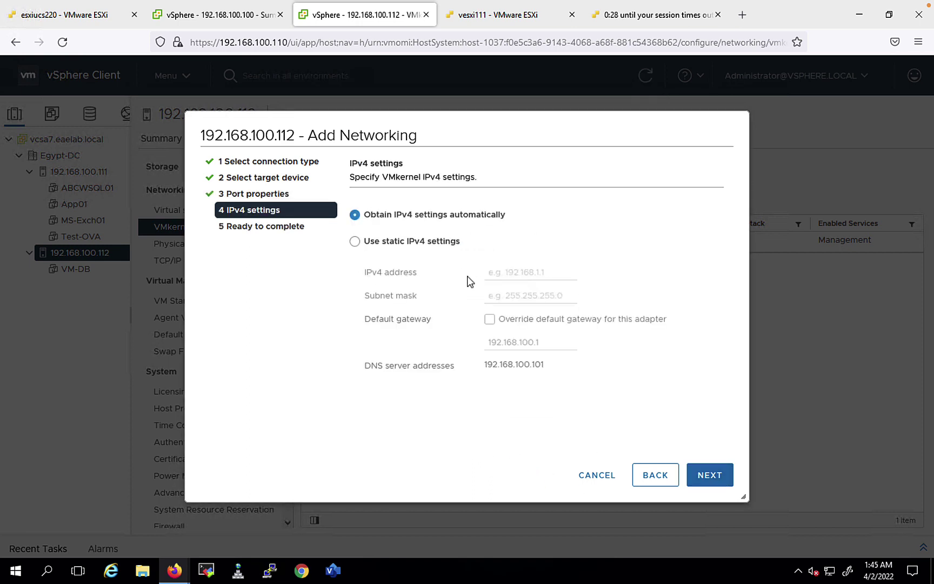
Use static IPv4 settings for the adapter with the address 10.10.10.112
click(403, 241)
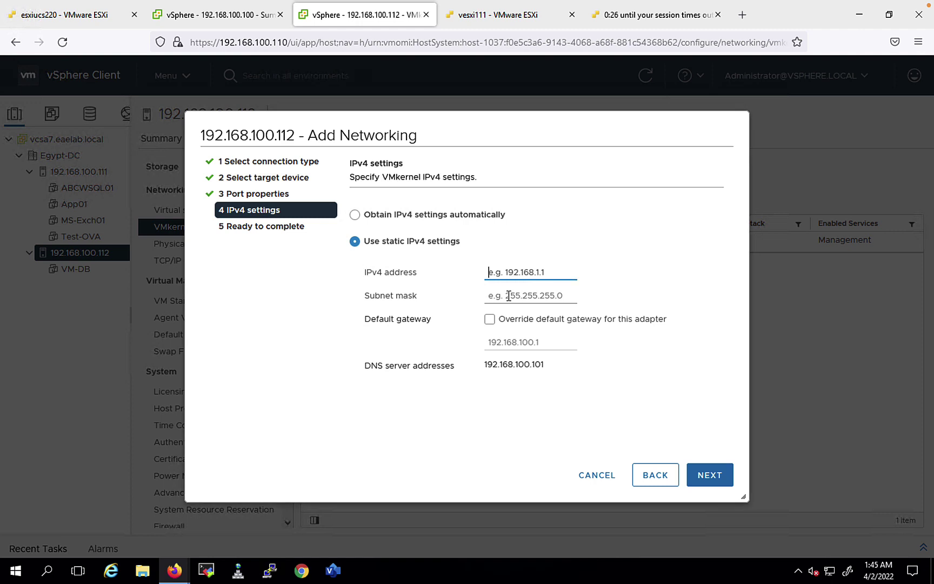
text(10.10.10.)
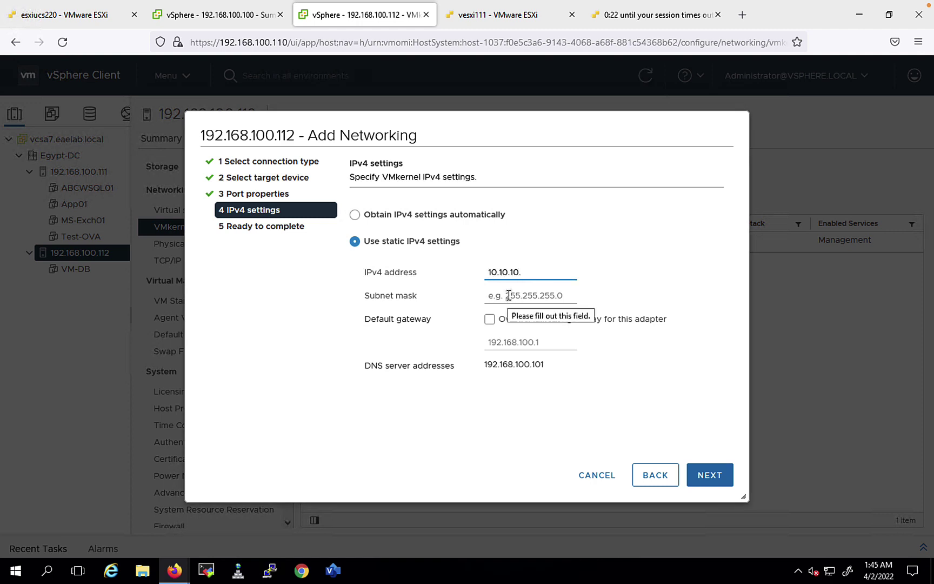
text(112)
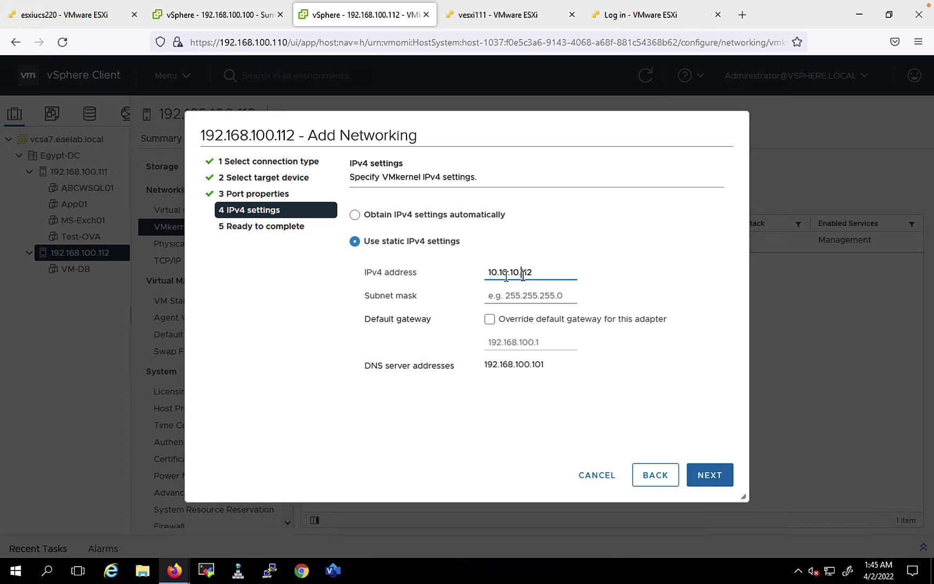
drag(524, 277, 413, 297)
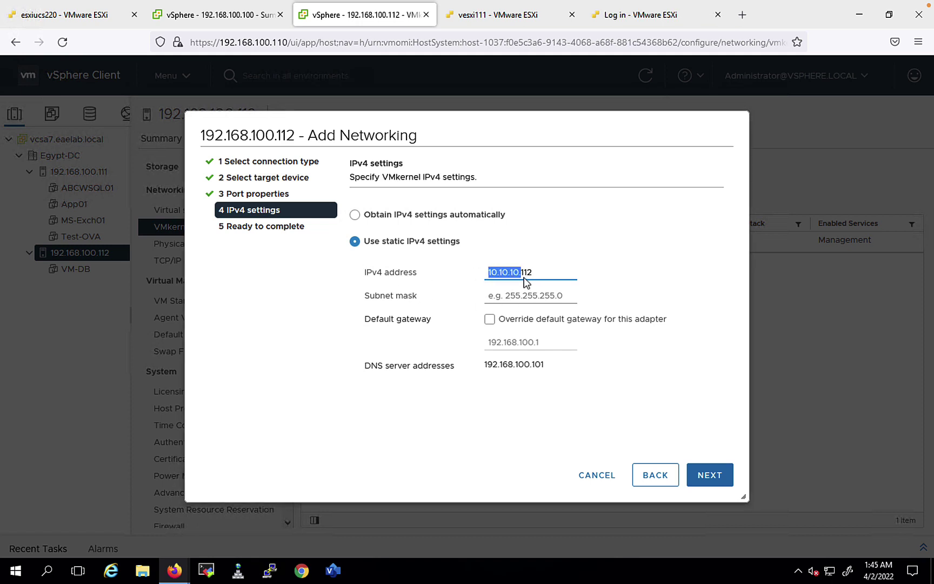
key(ctrl+x)
key(End)
key(ctrl+v)
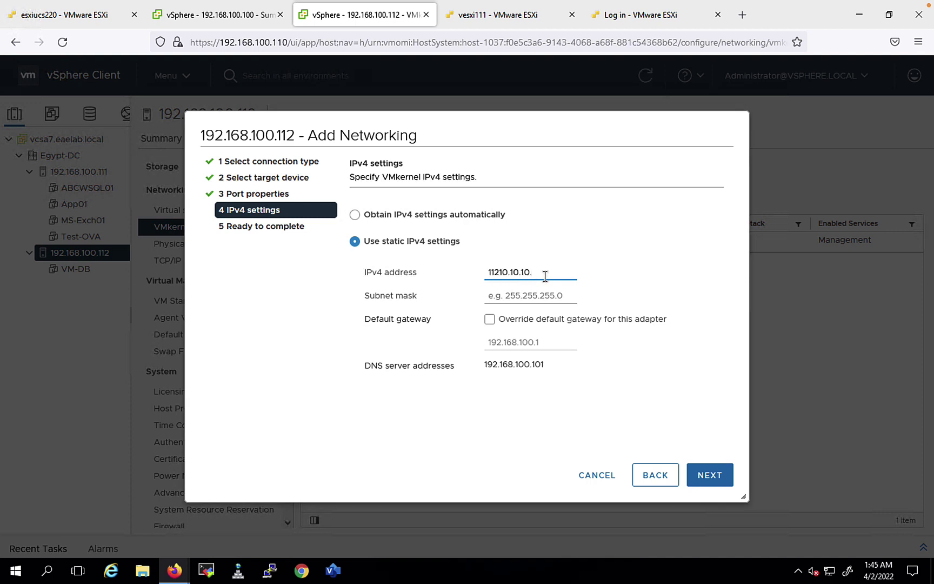
key(ctrl+z)
key(ctrl+z)
key(End)
Set the subnet mask to 255.255.255.0, override the default gateway with 10.10.10.1 and continue to the settings summary
click(526, 299)
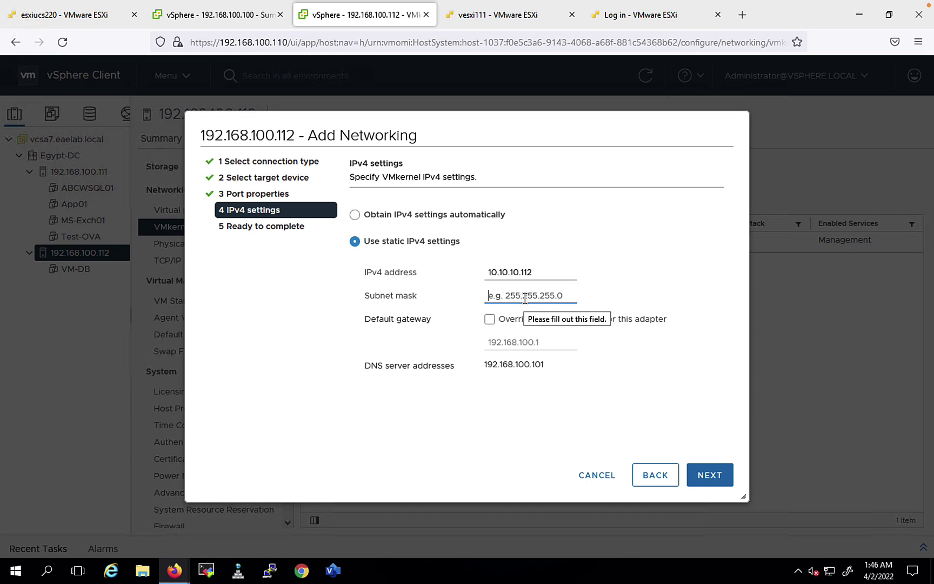
text(255.255.255.0)
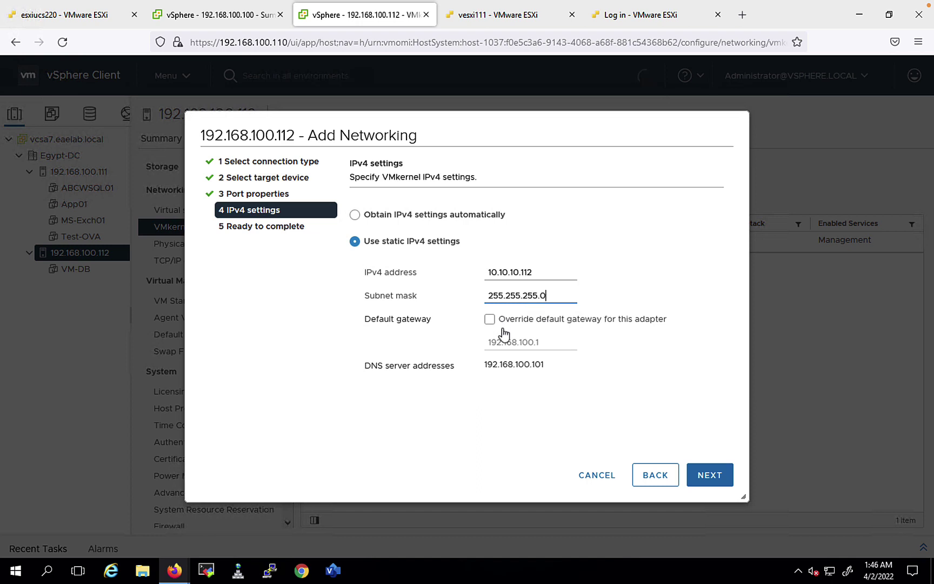
click(490, 319)
triple_click(545, 345)
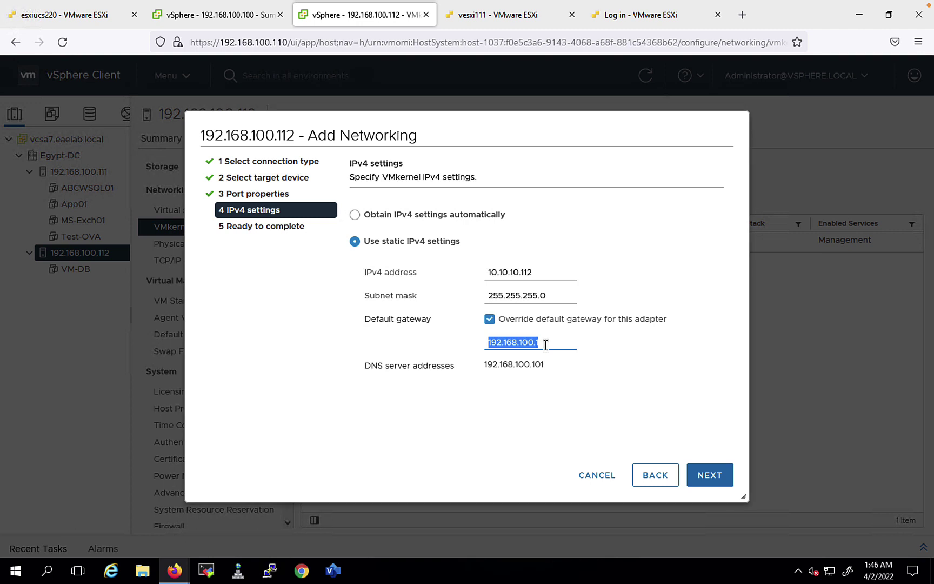
key(BackSpace)
text(10.10.1)
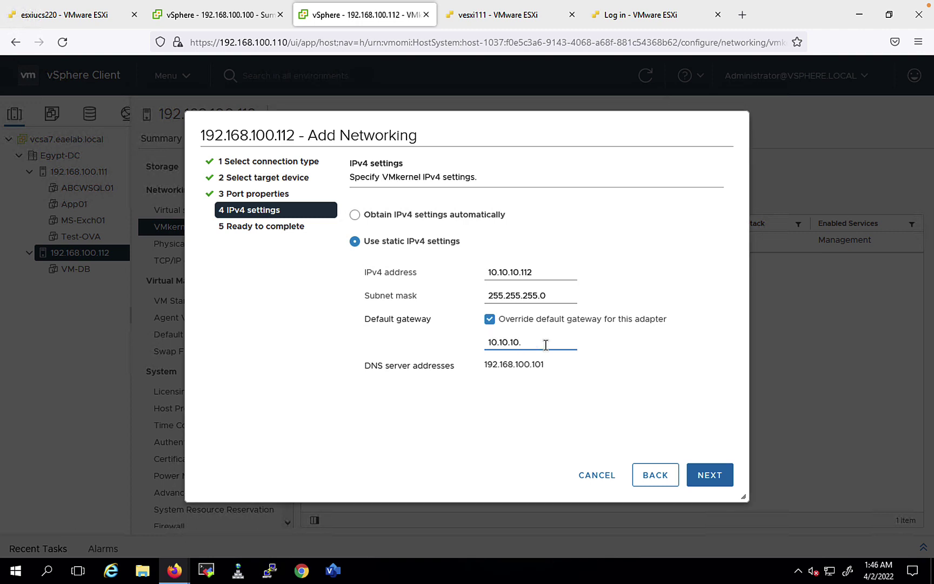
click(713, 482)
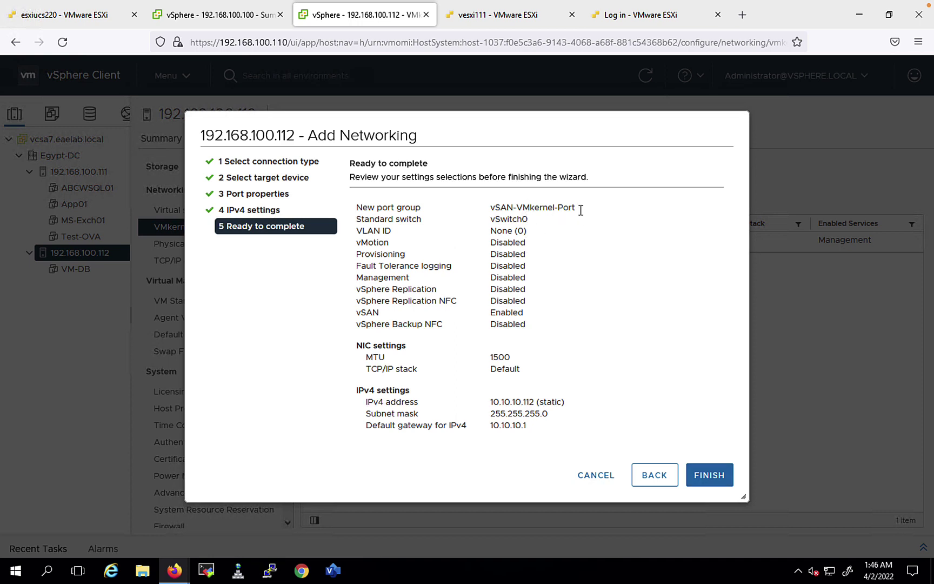
Review the port group, switch and vSAN entries in the summary and finish adding the adapter to host 192.168.100.112
triple_click(519, 215)
drag(489, 219, 522, 219)
drag(471, 314, 355, 312)
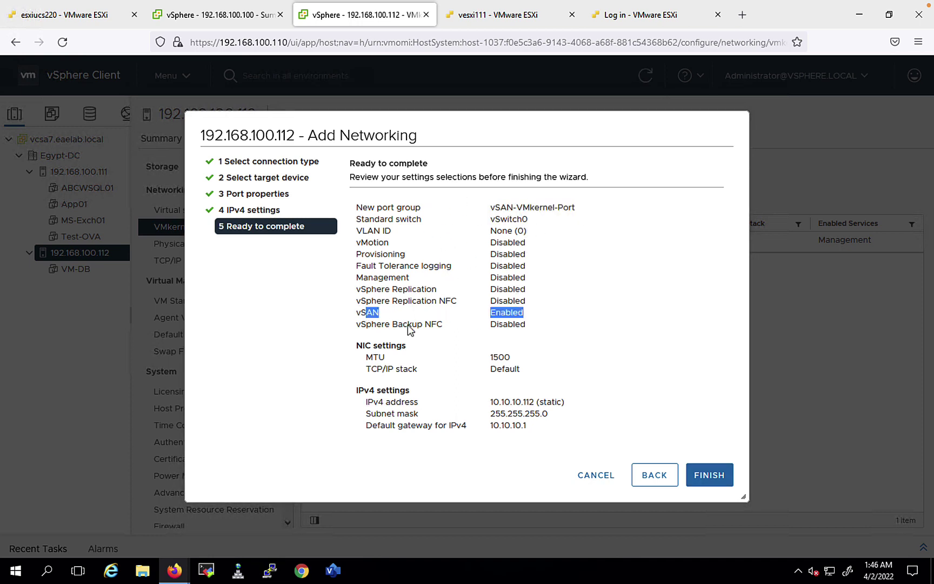
click(720, 475)
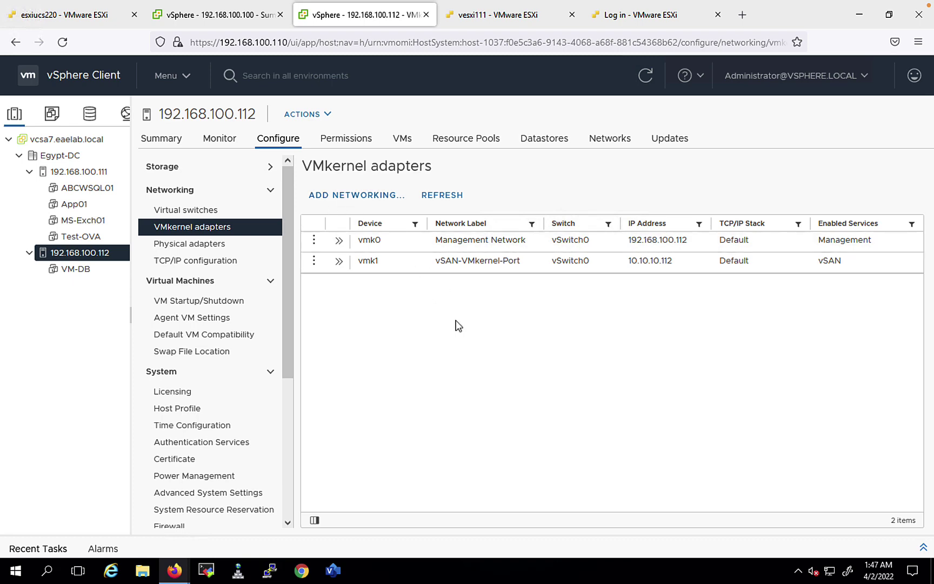
Examine the services described for the VMkernel Network Adapter connection type in Add Networking, including vMotion, NFS and Fault Tolerance, without adding an adapter
click(377, 197)
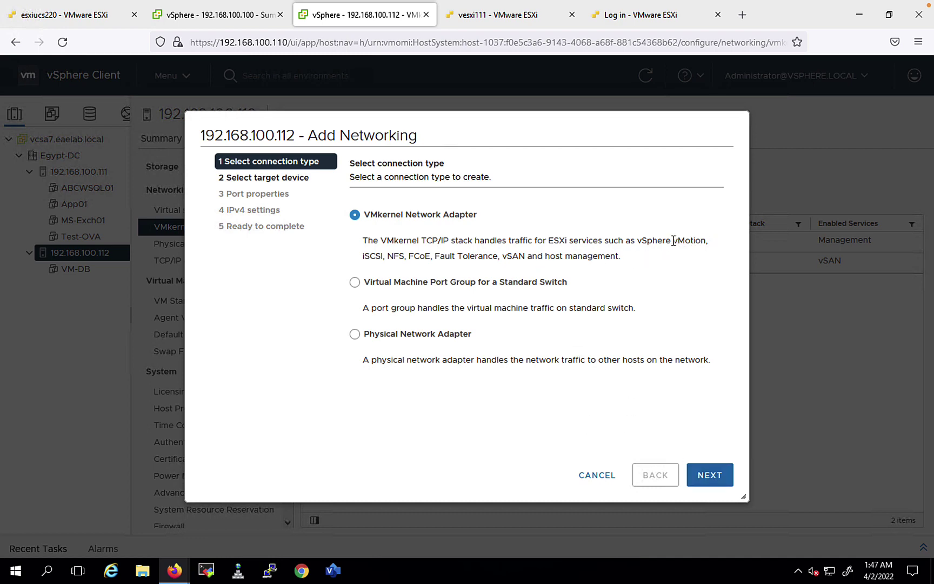
drag(708, 240, 666, 245)
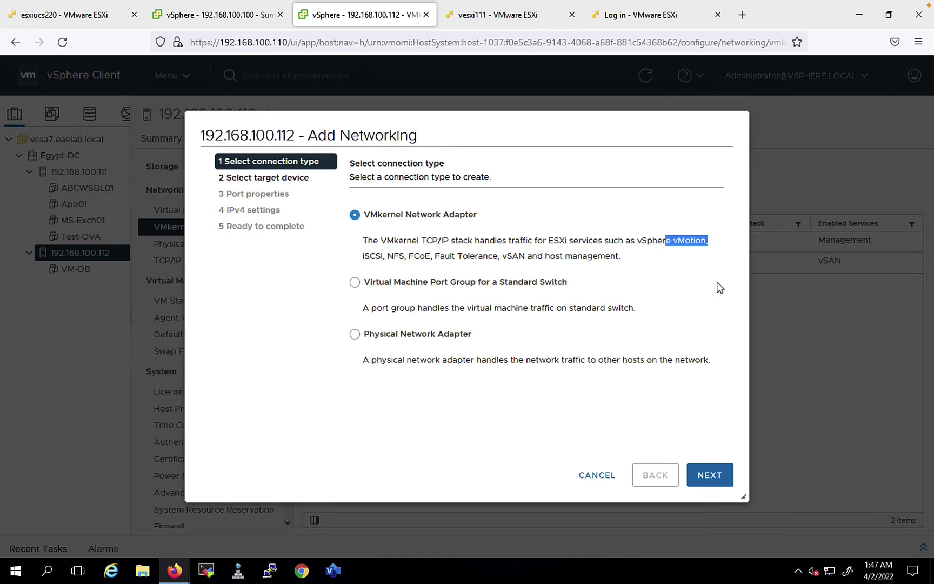
click(582, 475)
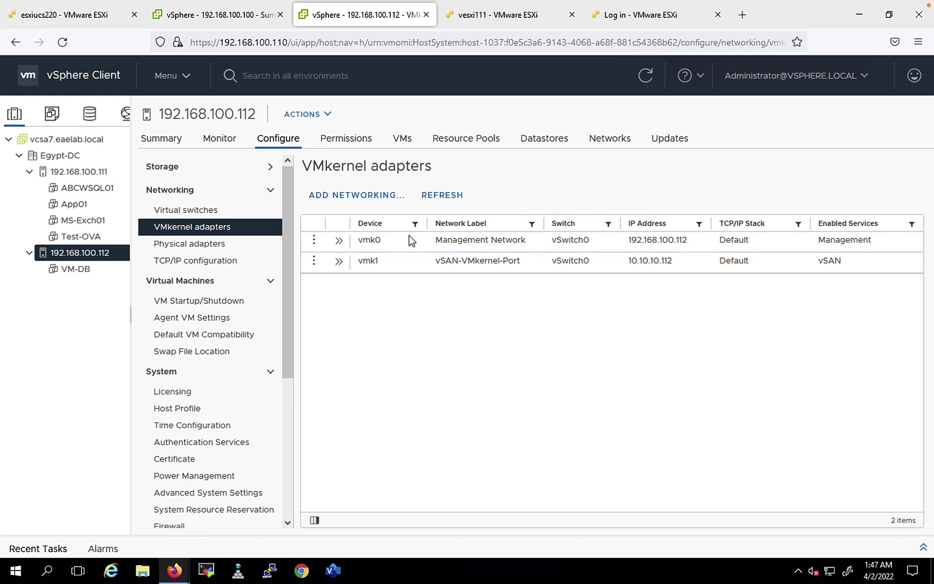
click(385, 204)
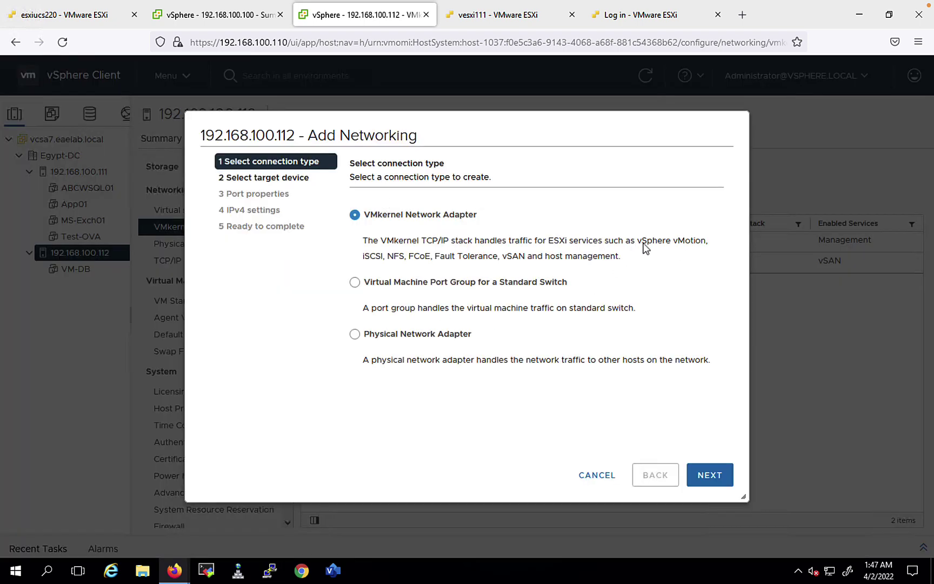
drag(685, 241, 663, 240)
drag(382, 253, 407, 254)
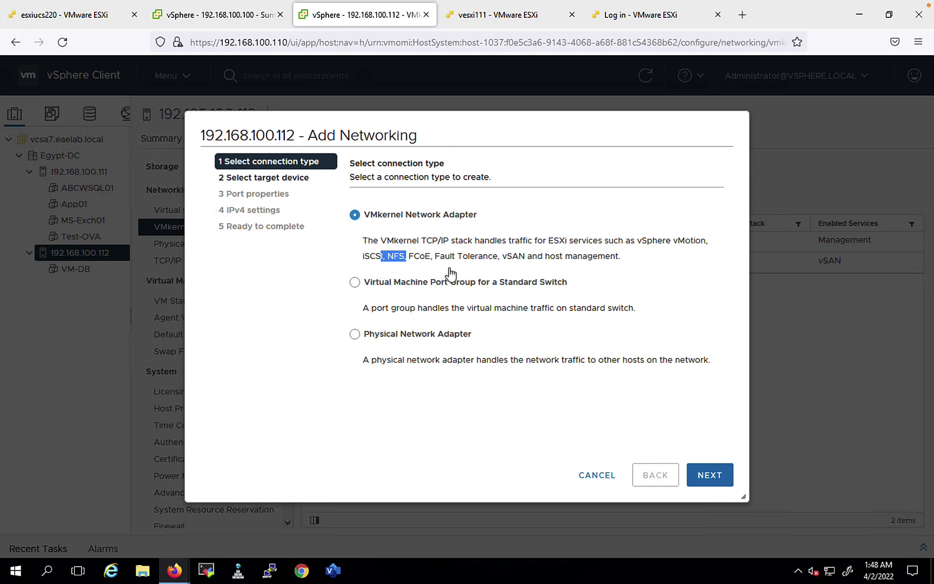
click(500, 259)
drag(500, 258, 439, 257)
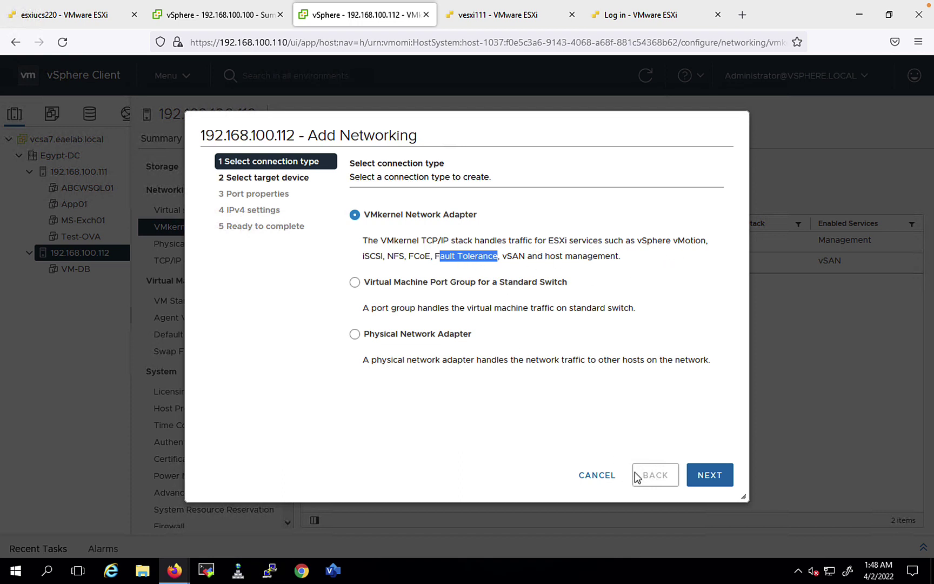
click(597, 476)
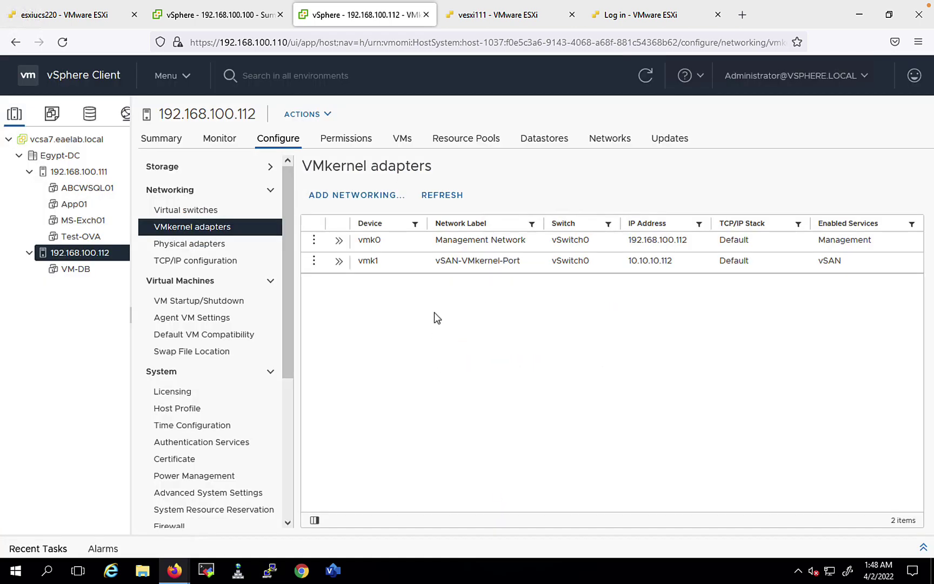
Inspect the port properties, IP settings and security, traffic shaping and failover policies of adapter vmk1 on host 192.168.100.112
click(339, 264)
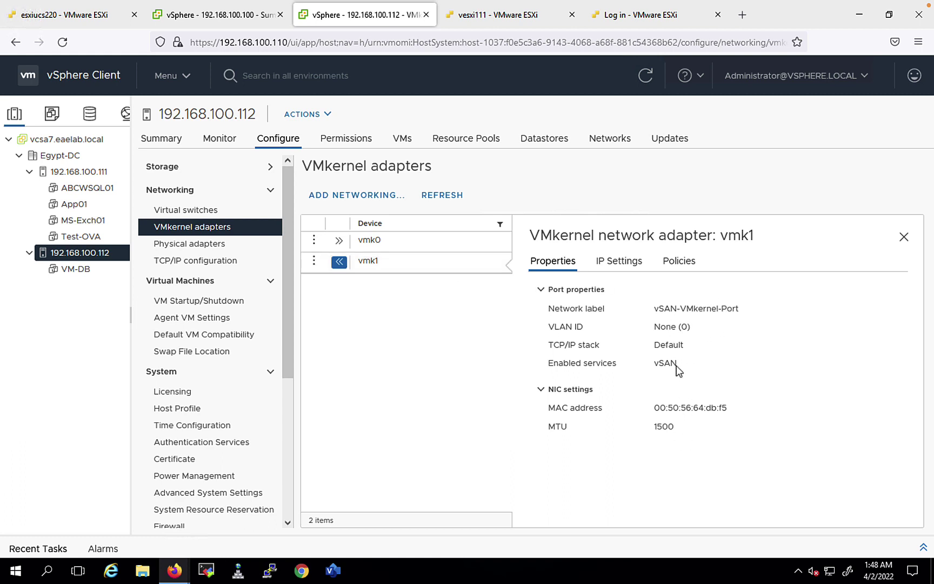
click(619, 262)
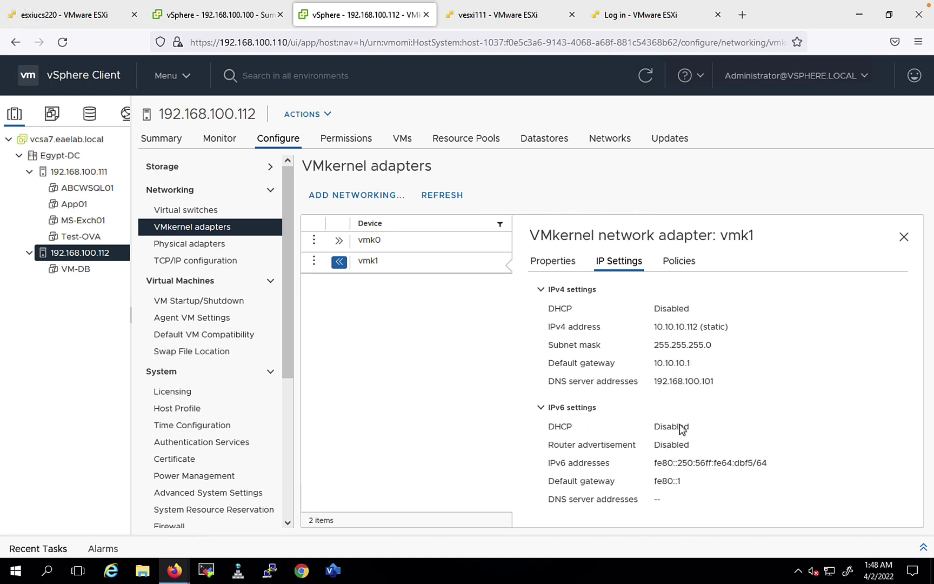
click(680, 264)
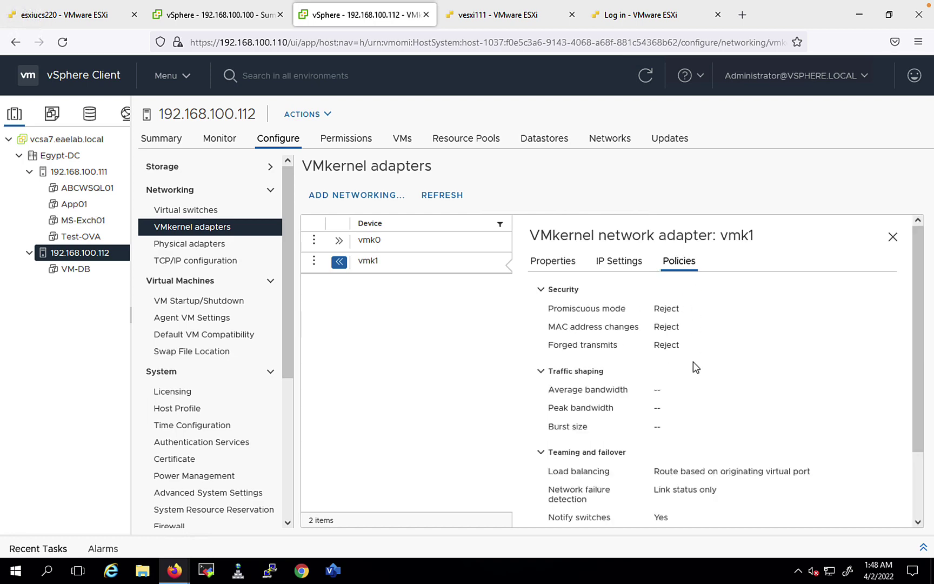
scroll(657, 350, down, 3)
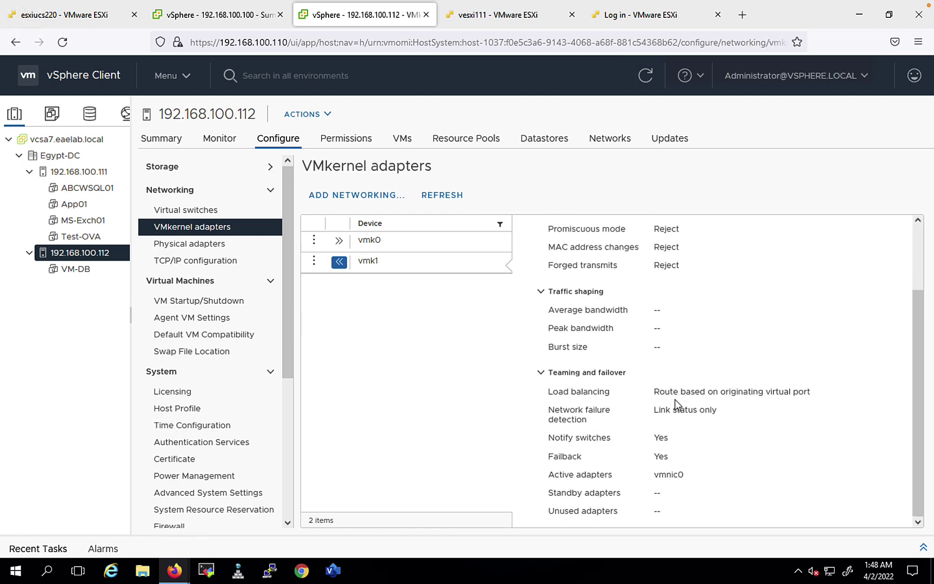
scroll(622, 352, up, 3)
click(553, 261)
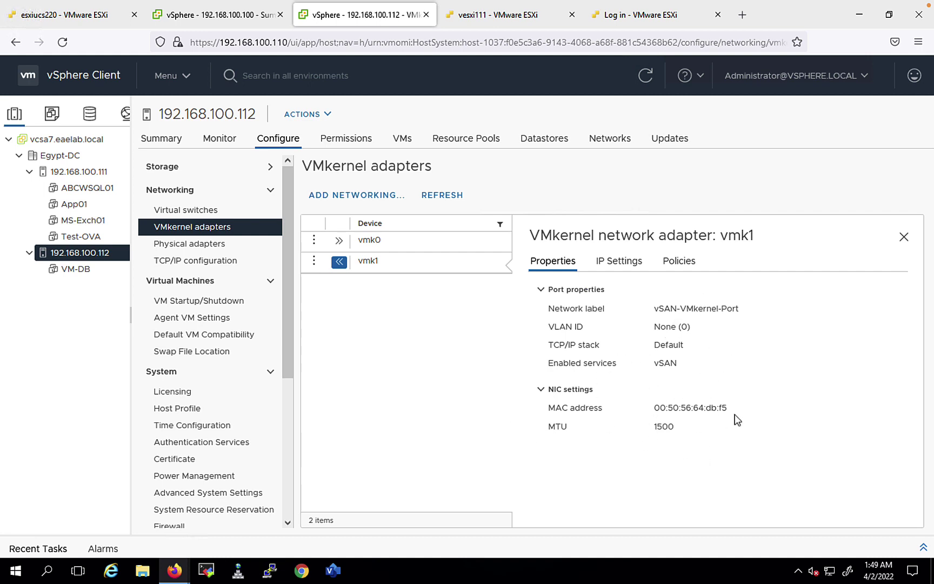
Review vmk1's editable port properties and IPv4 settings without changing them, and close the adapter's details
click(314, 262)
click(332, 255)
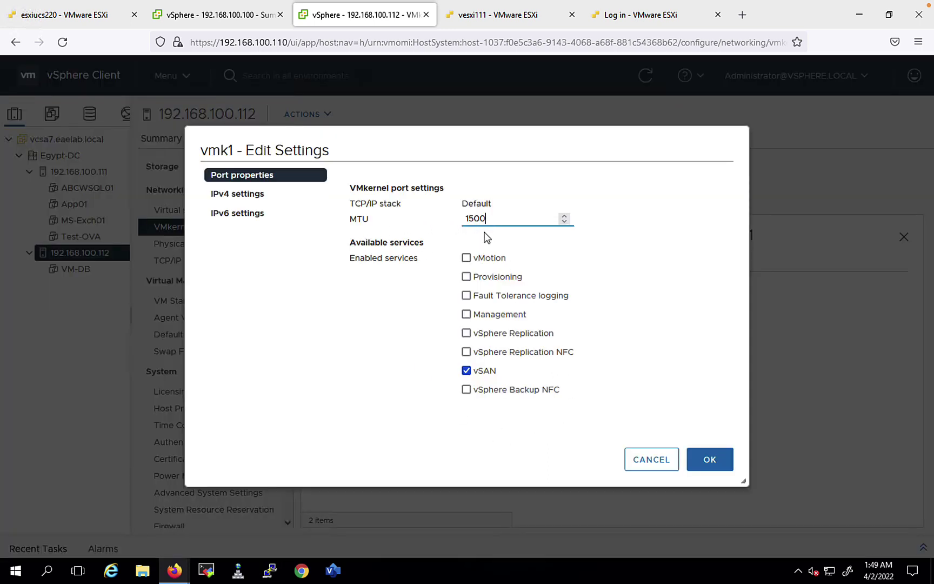
click(250, 199)
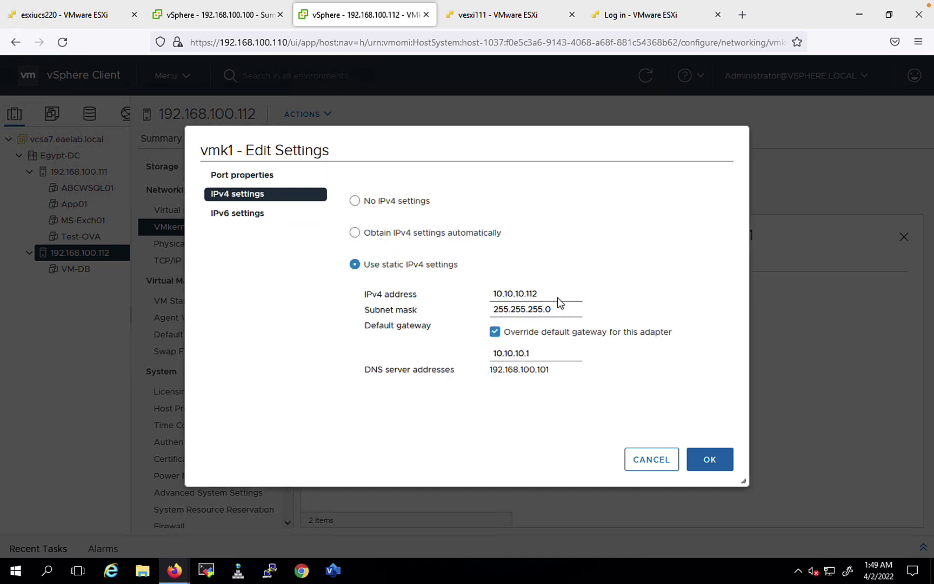
click(650, 467)
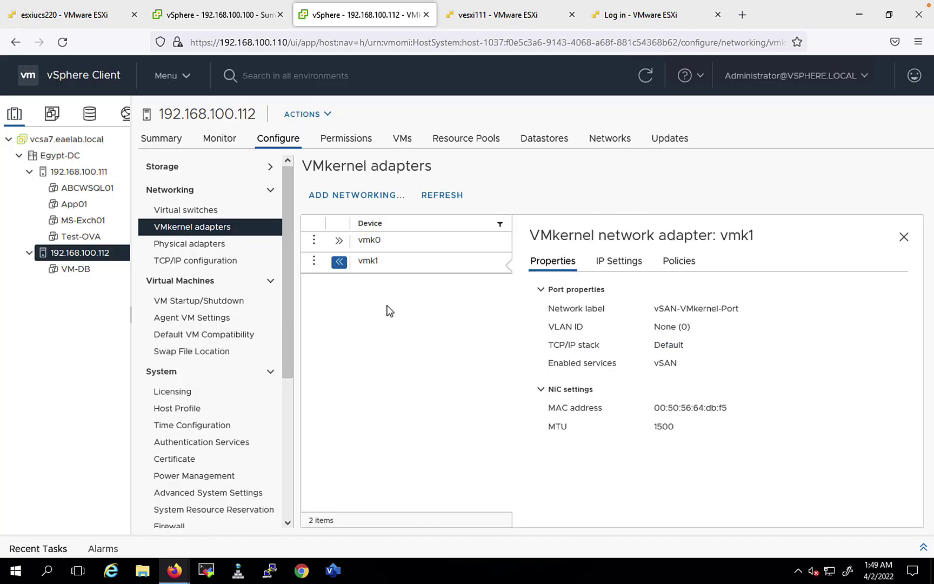
click(904, 236)
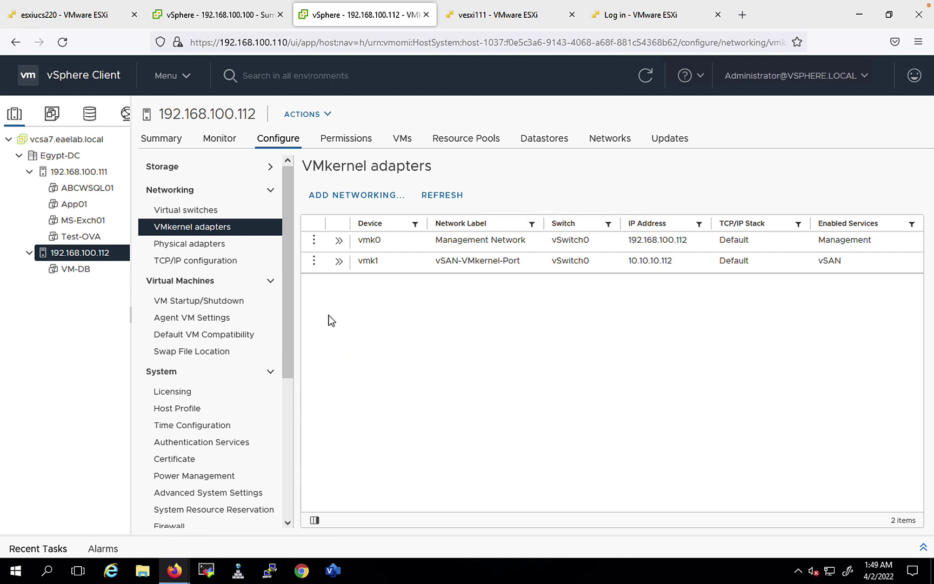
click(313, 261)
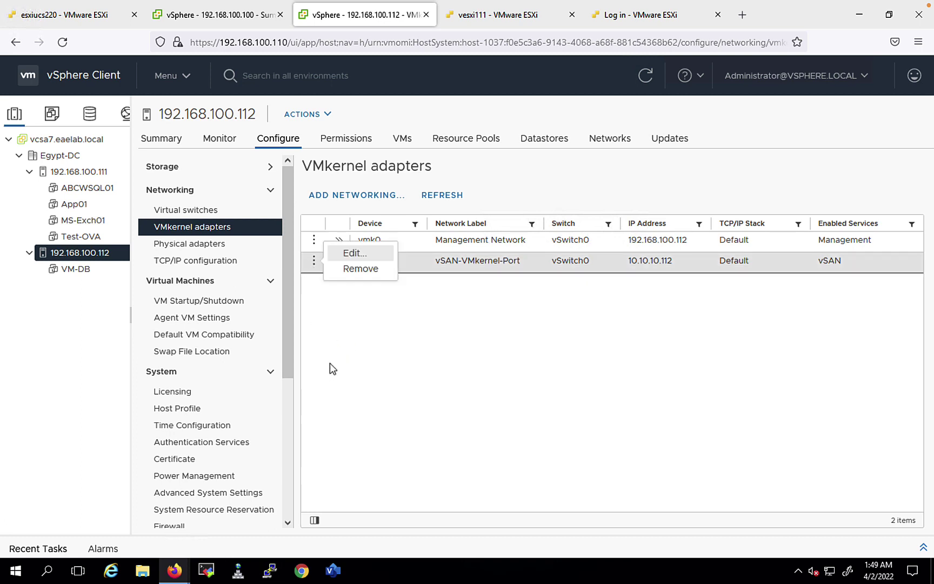
click(496, 371)
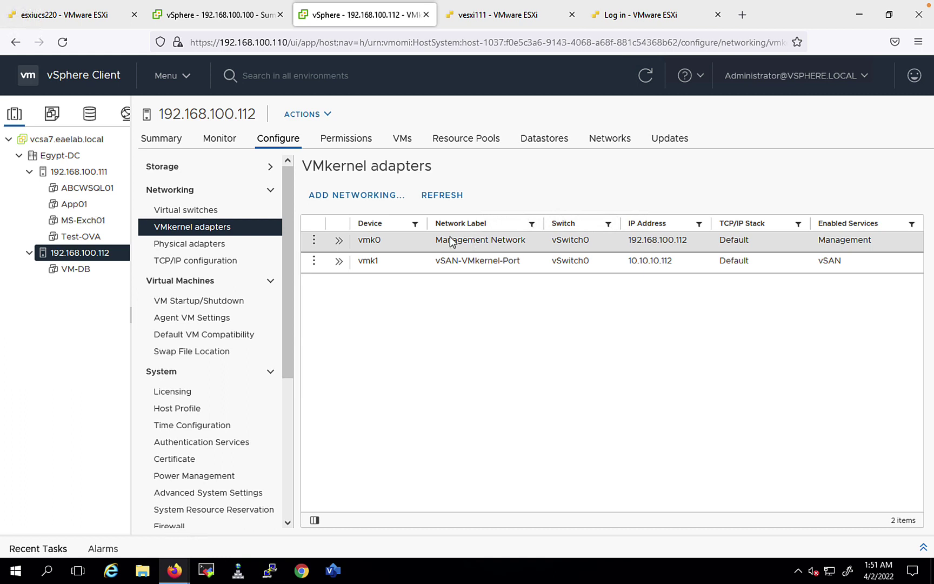
click(459, 269)
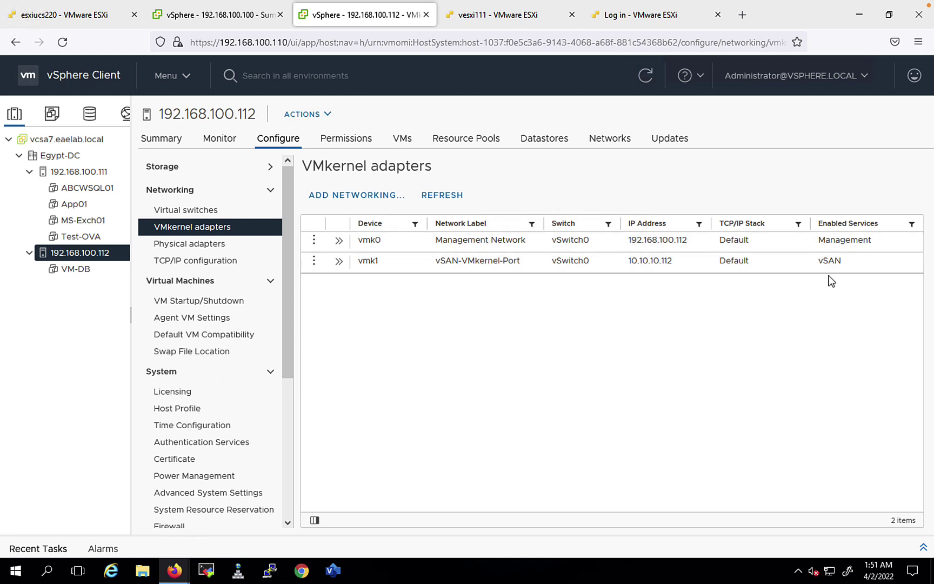